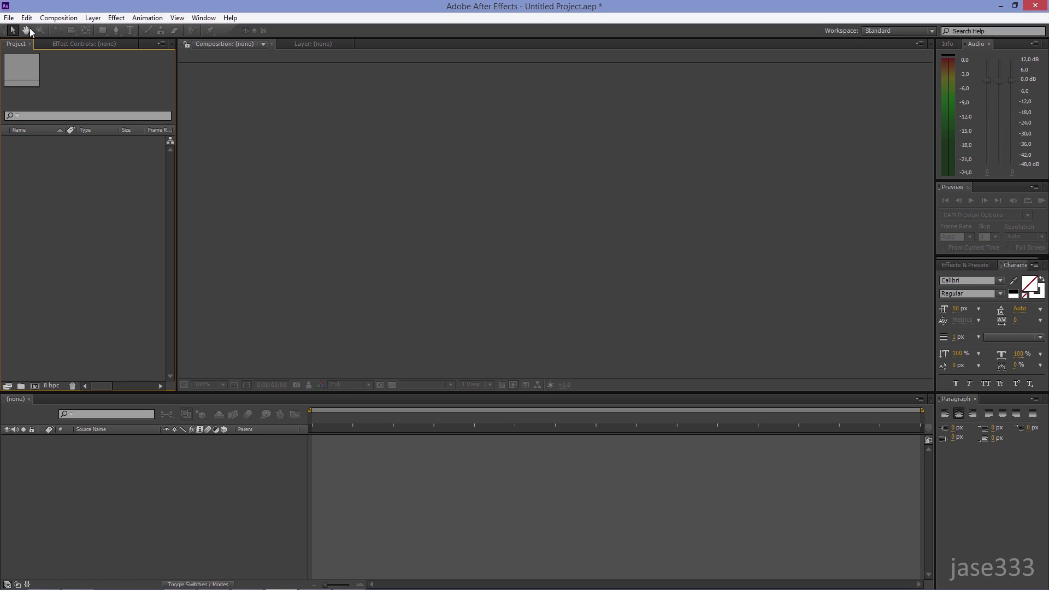
Step: Import roman colosseum.mov and build a 'roman colosseum' composition from the clip
left_click(9, 17)
mouse_move(108, 159)
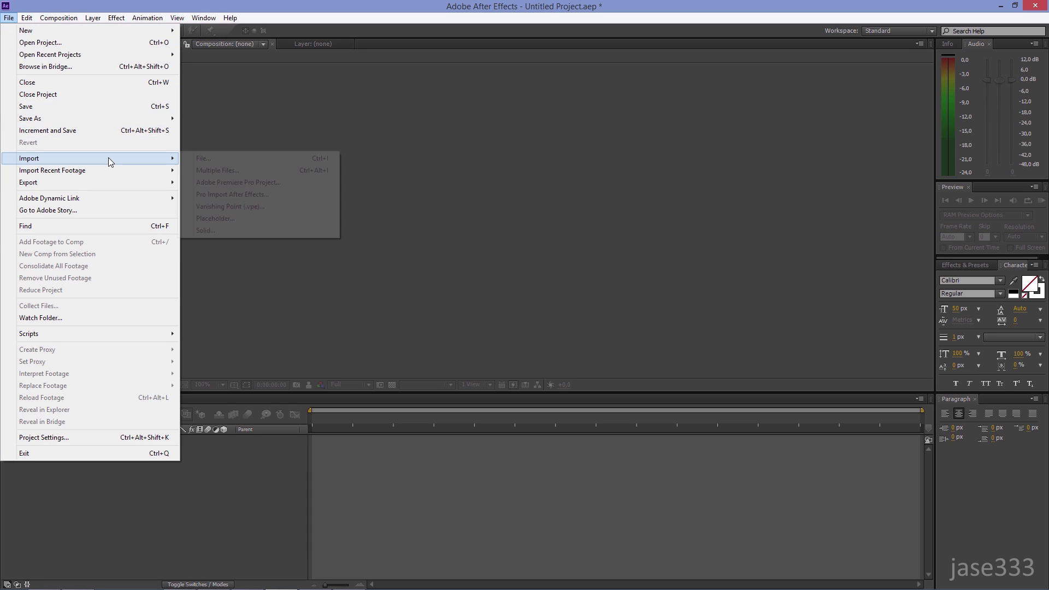
left_click(257, 158)
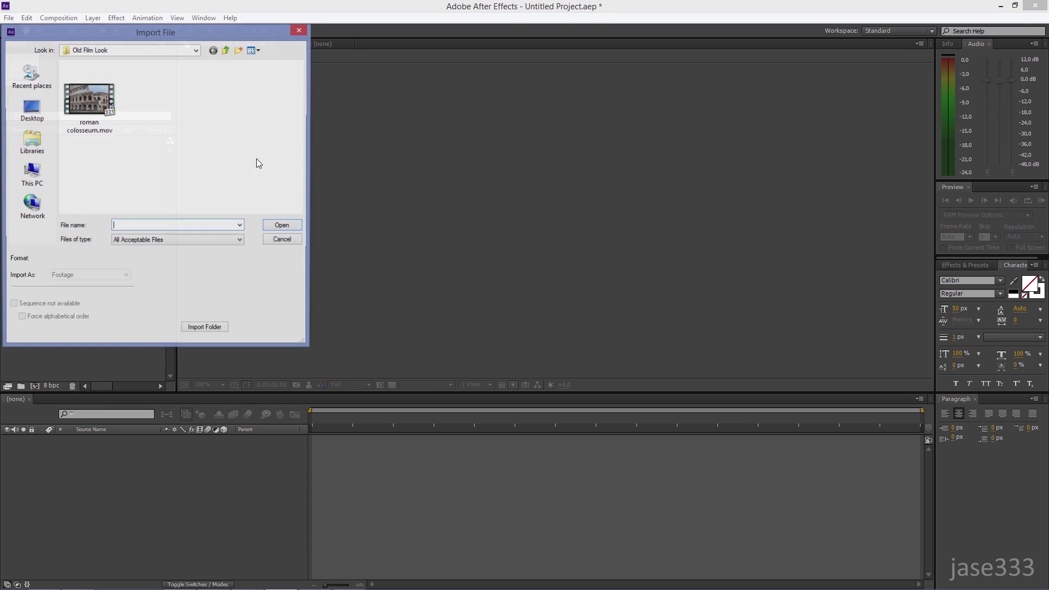
left_click(103, 111)
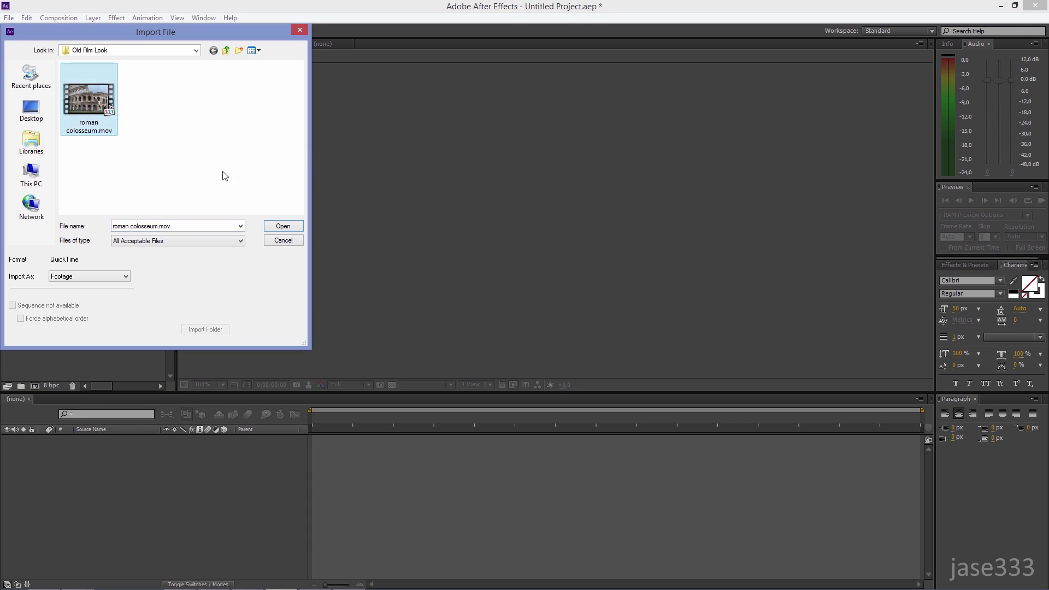
left_click(288, 227)
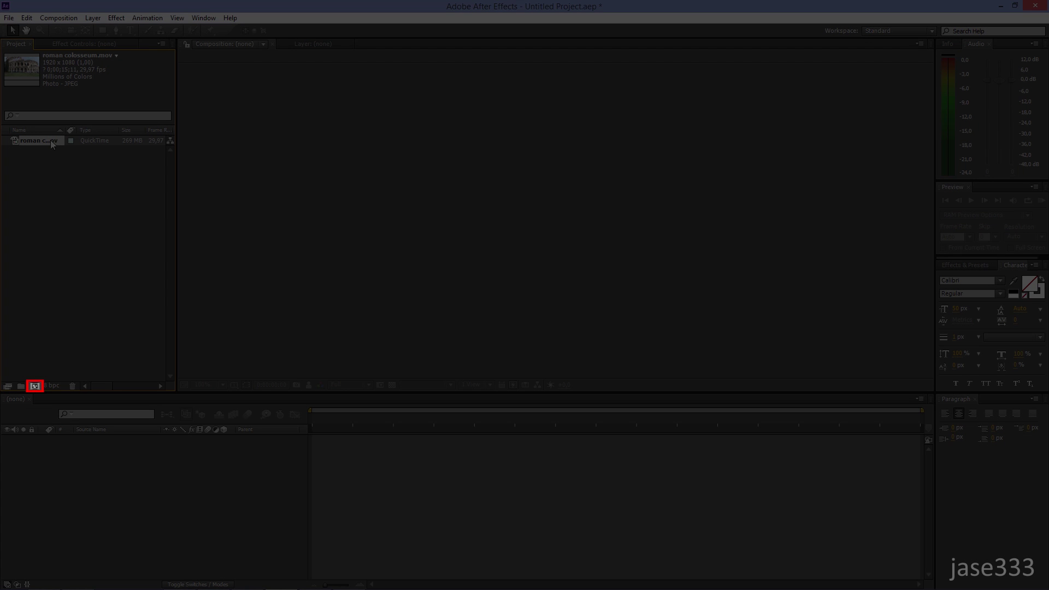
left_click_drag(50, 140, 36, 384)
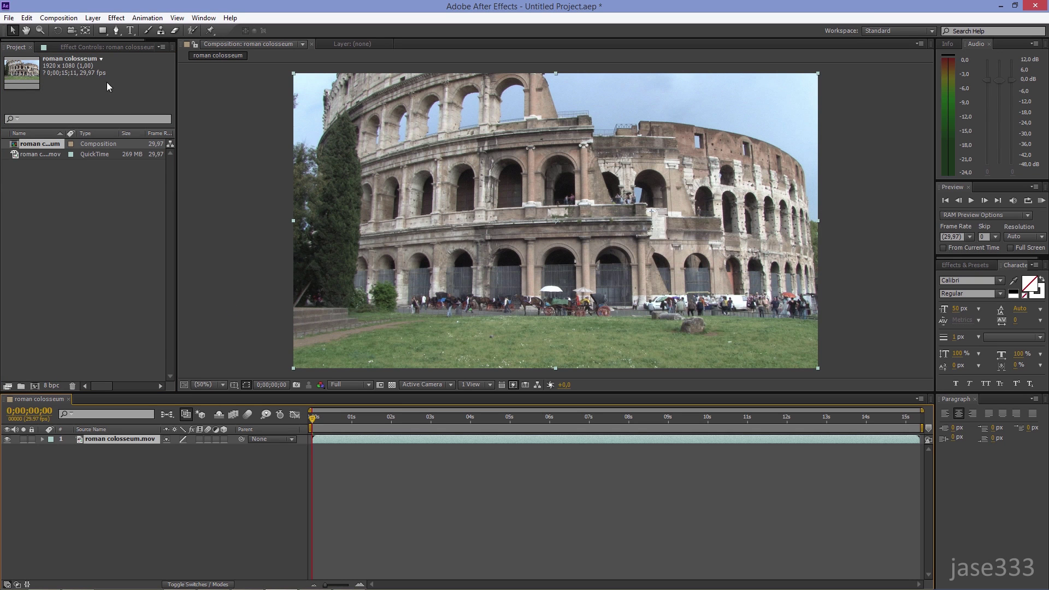
Step: Add a new adjustment layer above the colosseum footage
left_click(93, 18)
mouse_move(156, 34)
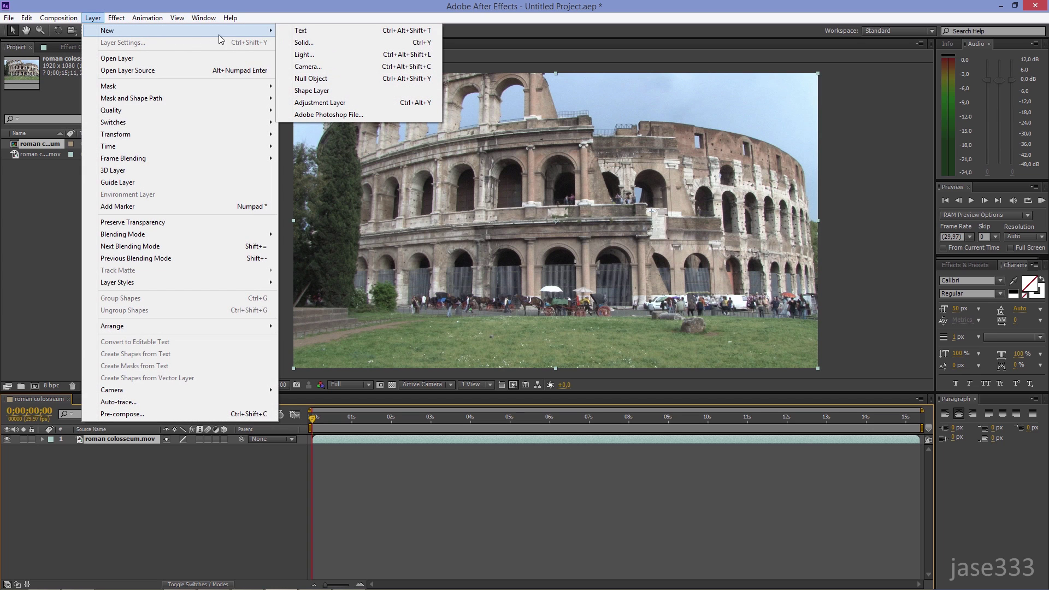
left_click(352, 102)
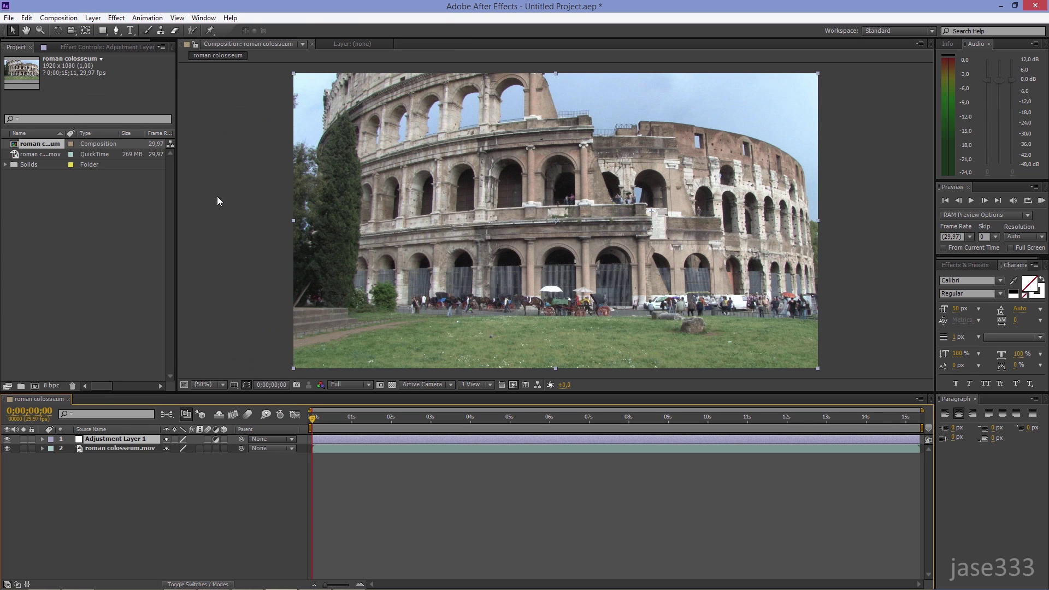
Step: Apply Tint to the adjustment layer with Map White To set to cream EEECCC
left_click(116, 18)
mouse_move(221, 121)
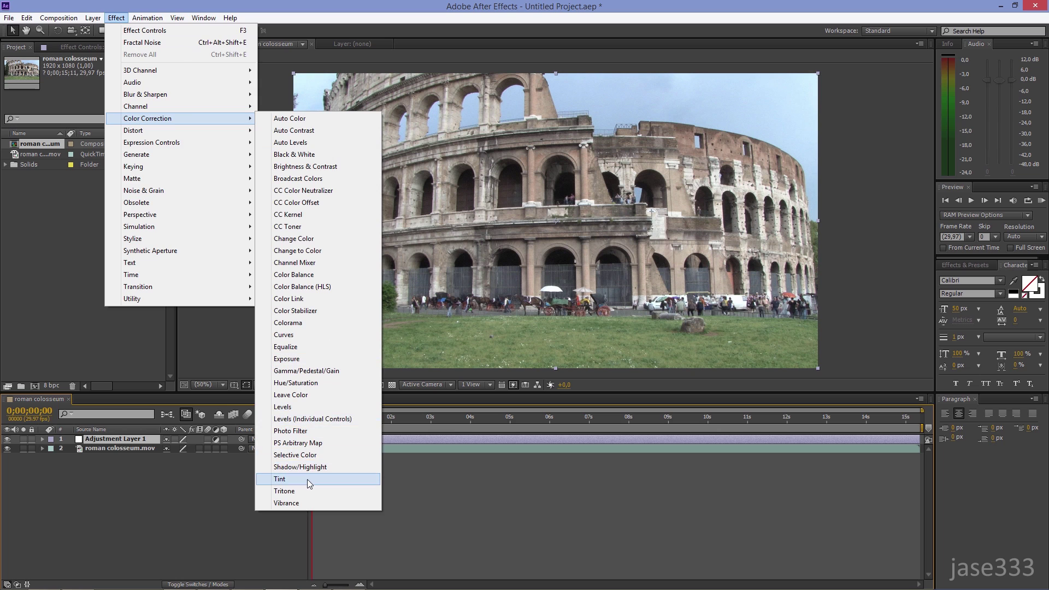
left_click(307, 480)
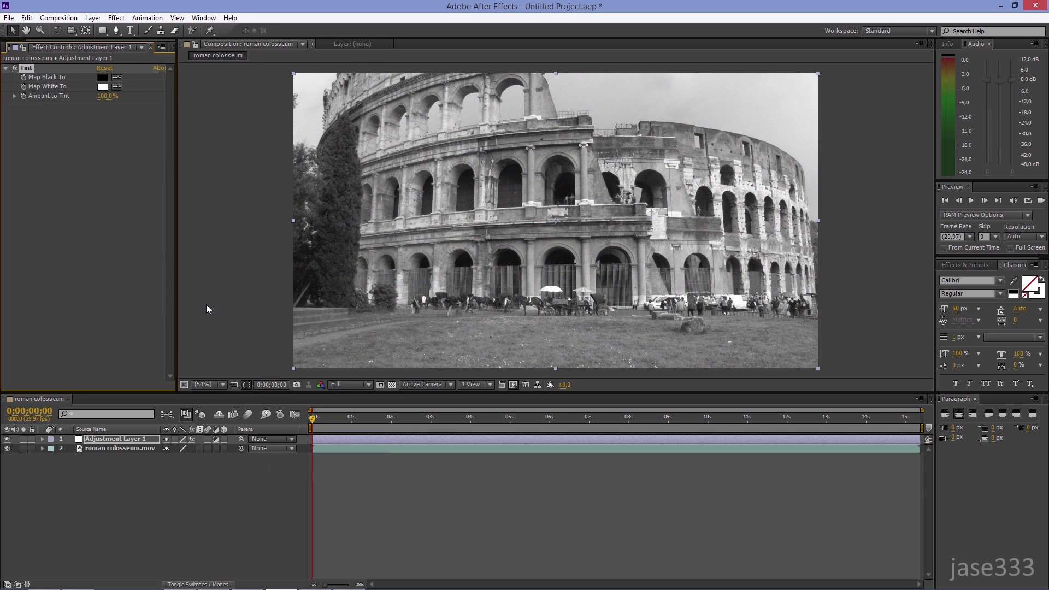
left_click(103, 87)
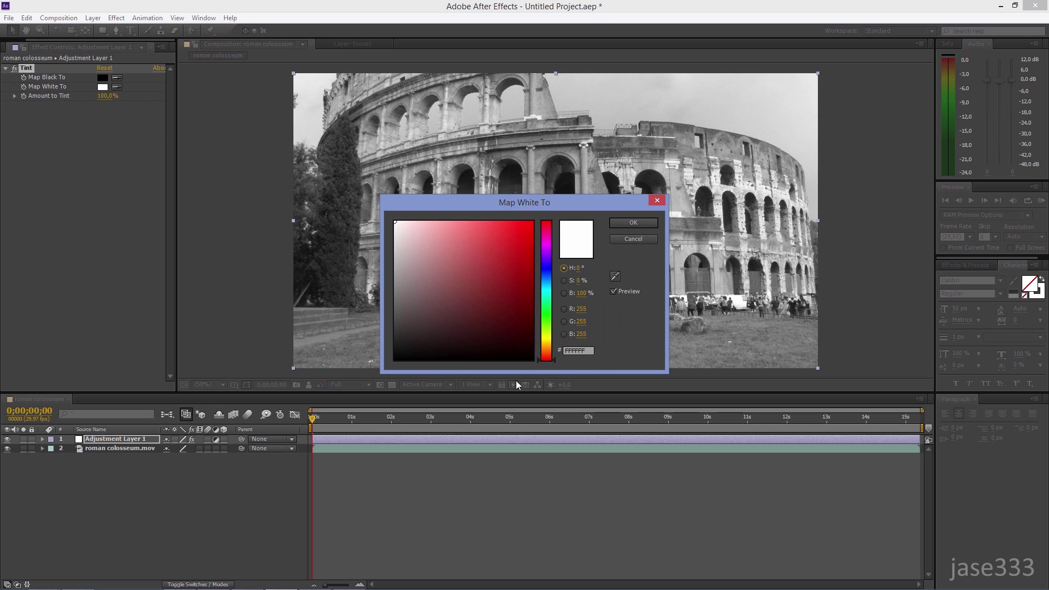
left_click(589, 351)
type("EE")
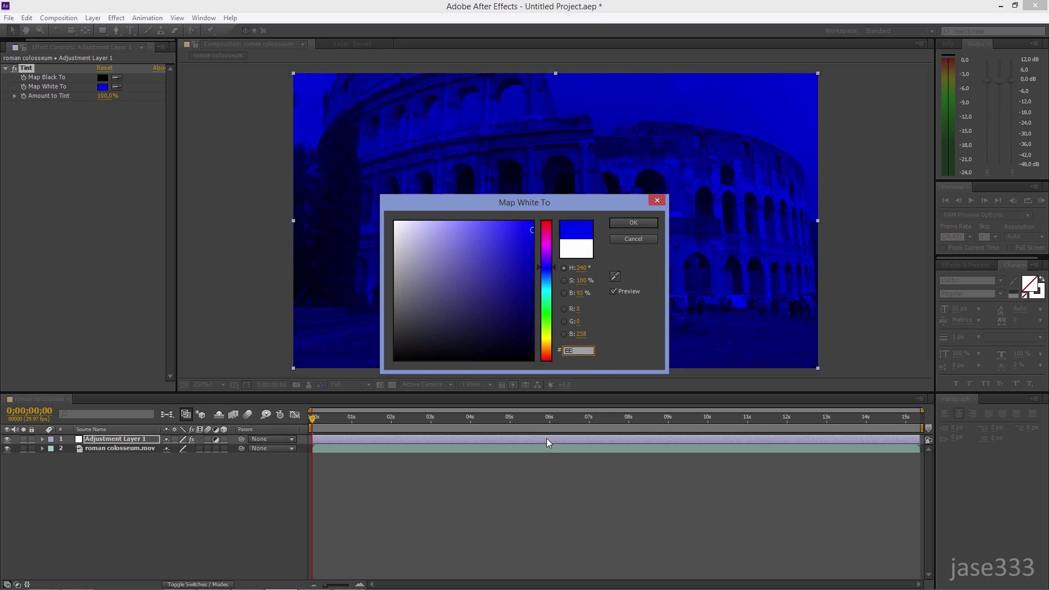
type("ECCC")
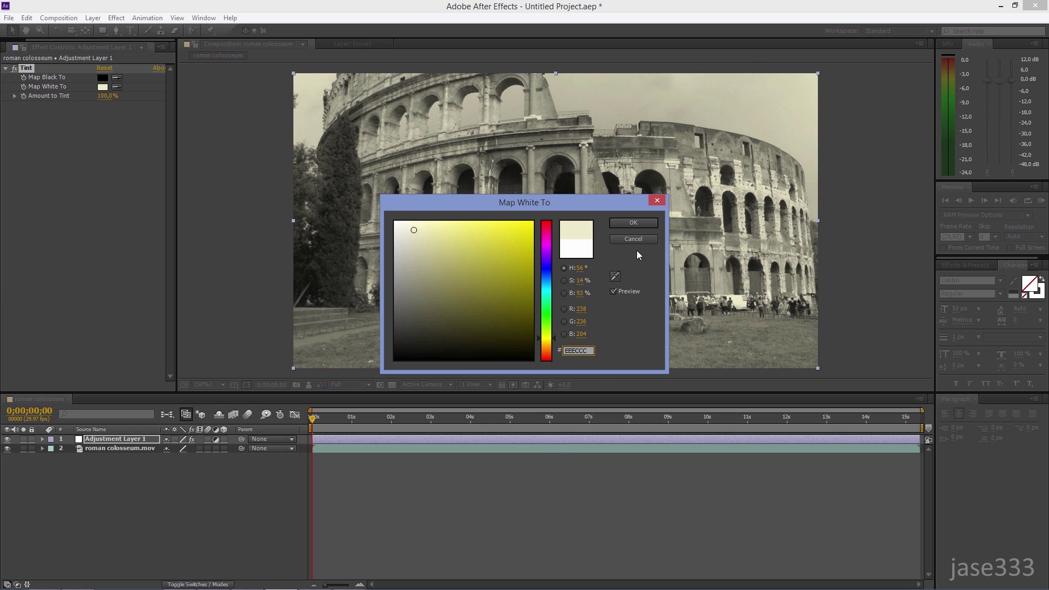
left_click(645, 221)
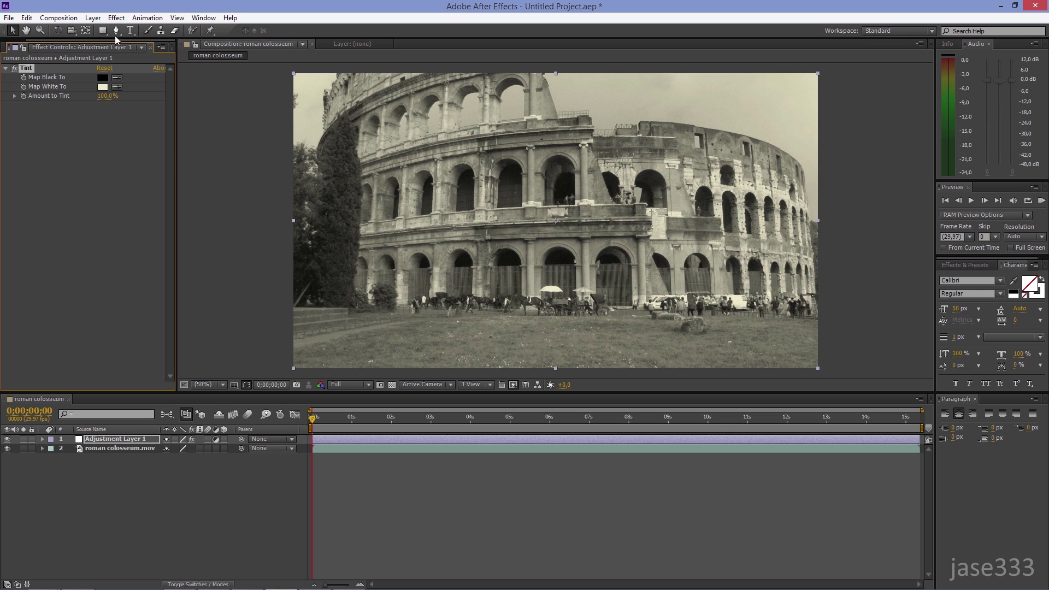
Step: Apply Curves and bend it into an S-shape, lifting highlights and darkening shadows
left_click(116, 18)
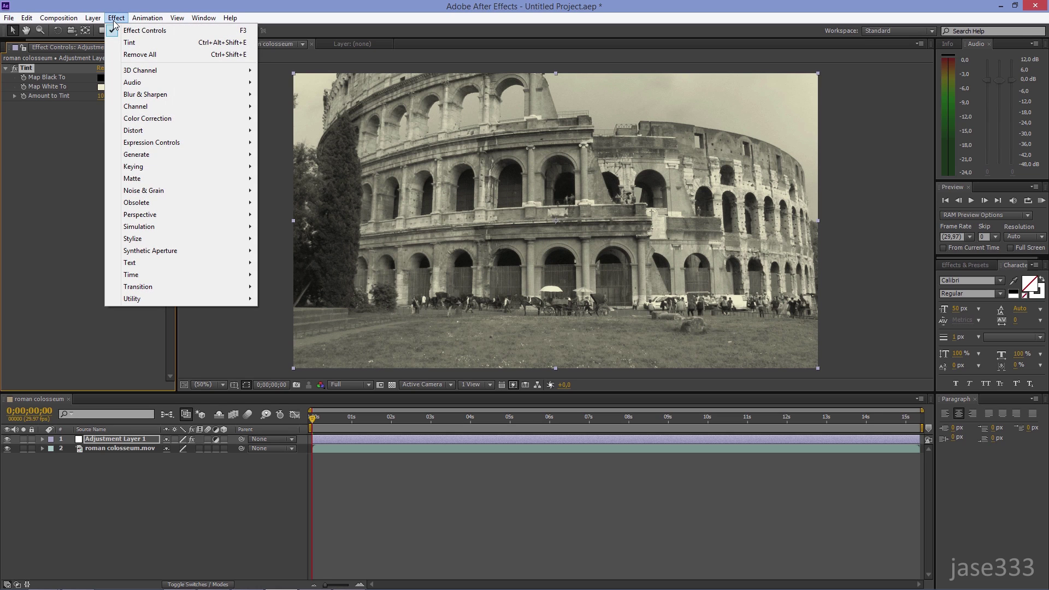
mouse_move(235, 120)
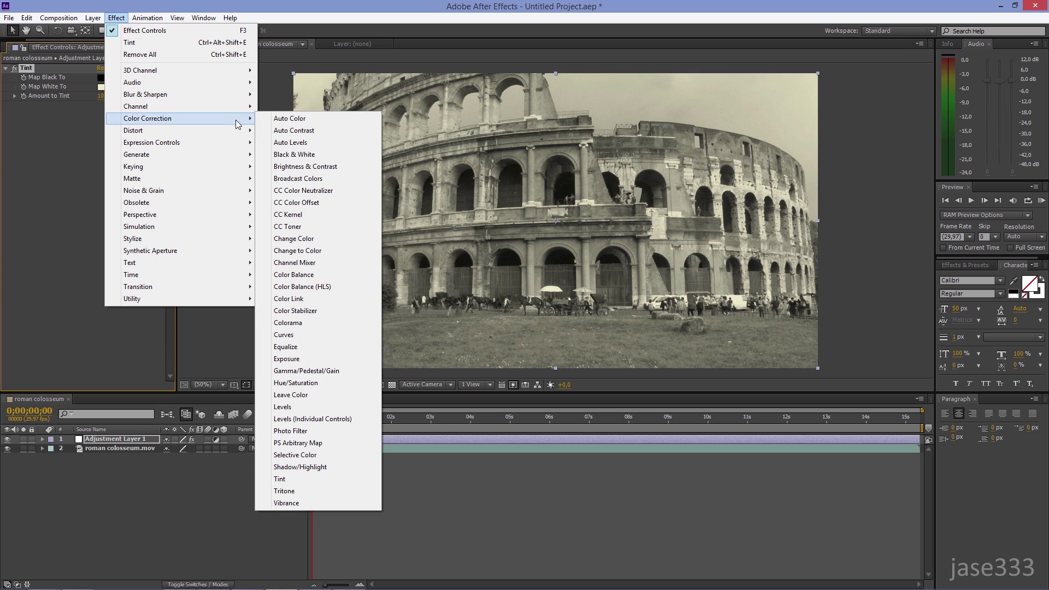
left_click(329, 335)
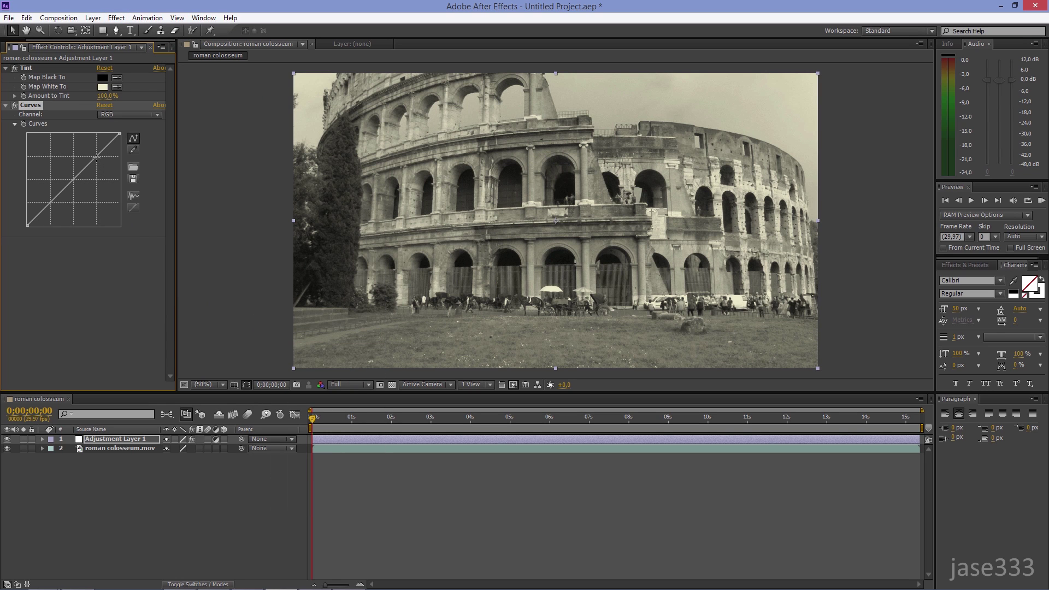
left_click_drag(96, 158, 93, 153)
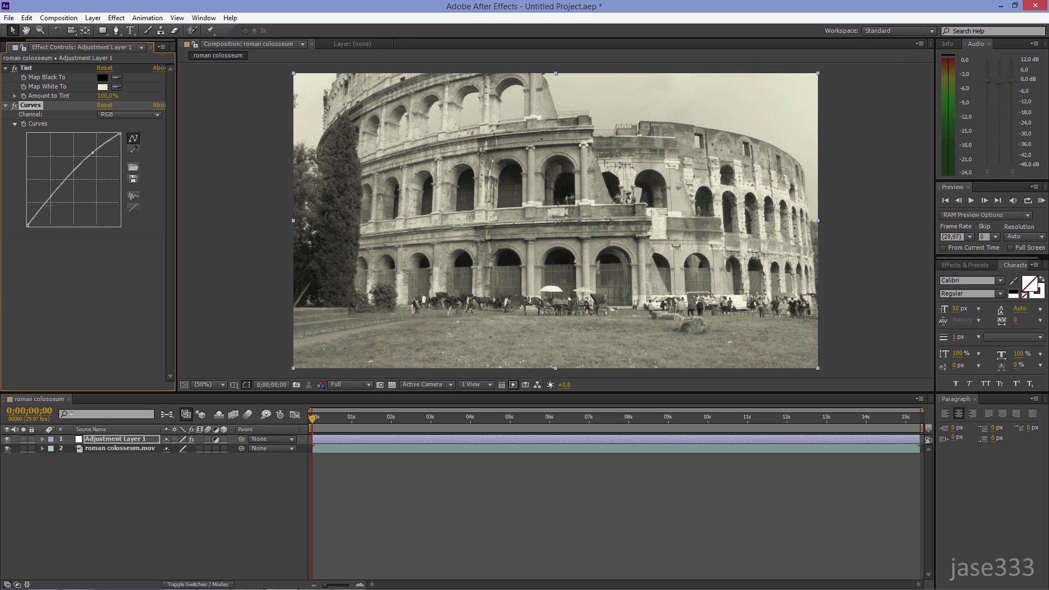
left_click_drag(47, 202, 55, 209)
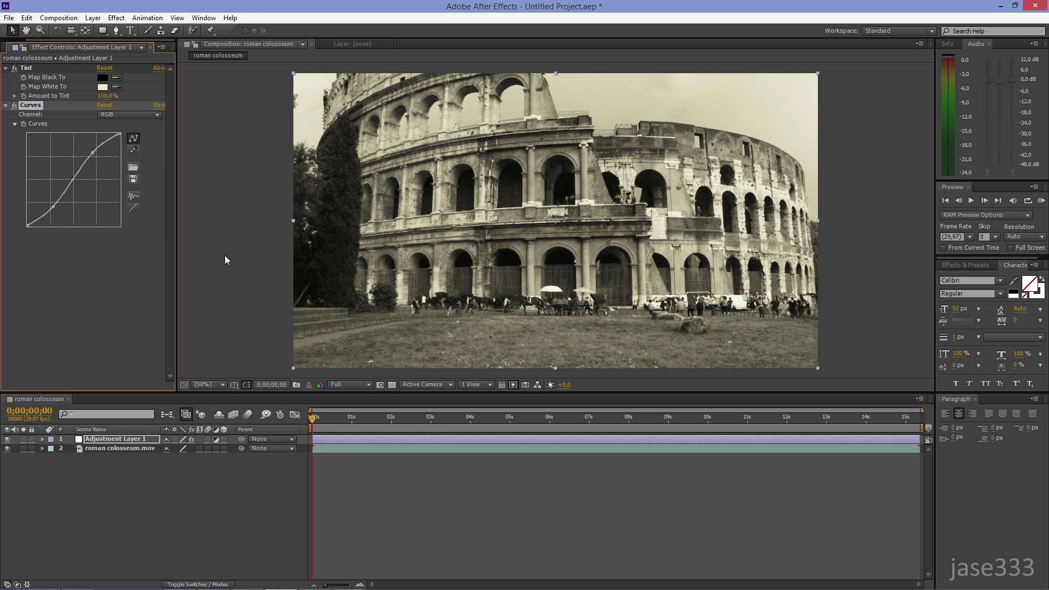
left_click(117, 19)
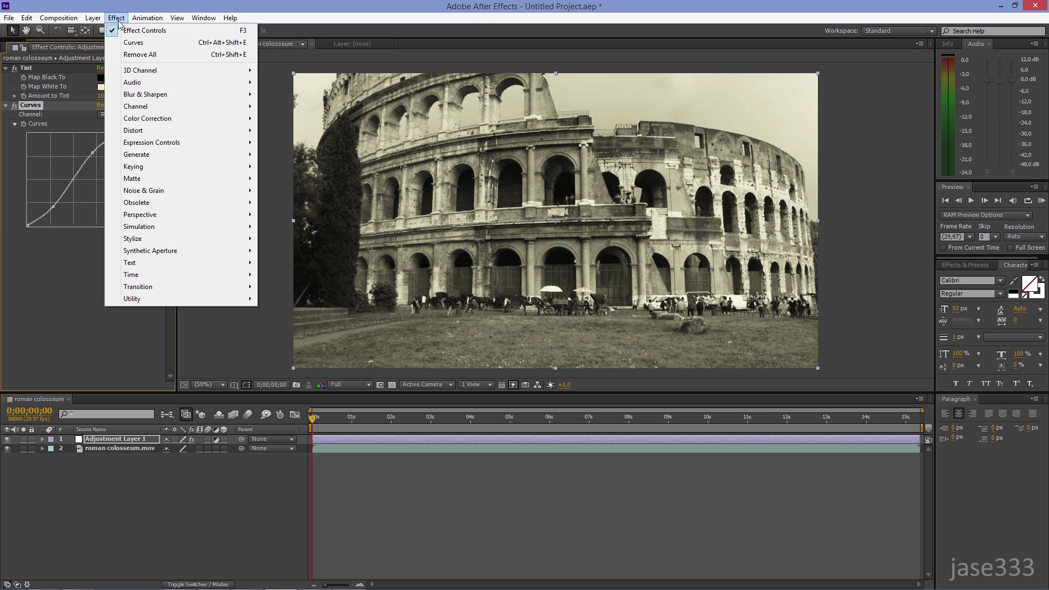
Step: Apply Add Grain to the adjustment layer with Viewing Mode set to Final Output
mouse_move(218, 193)
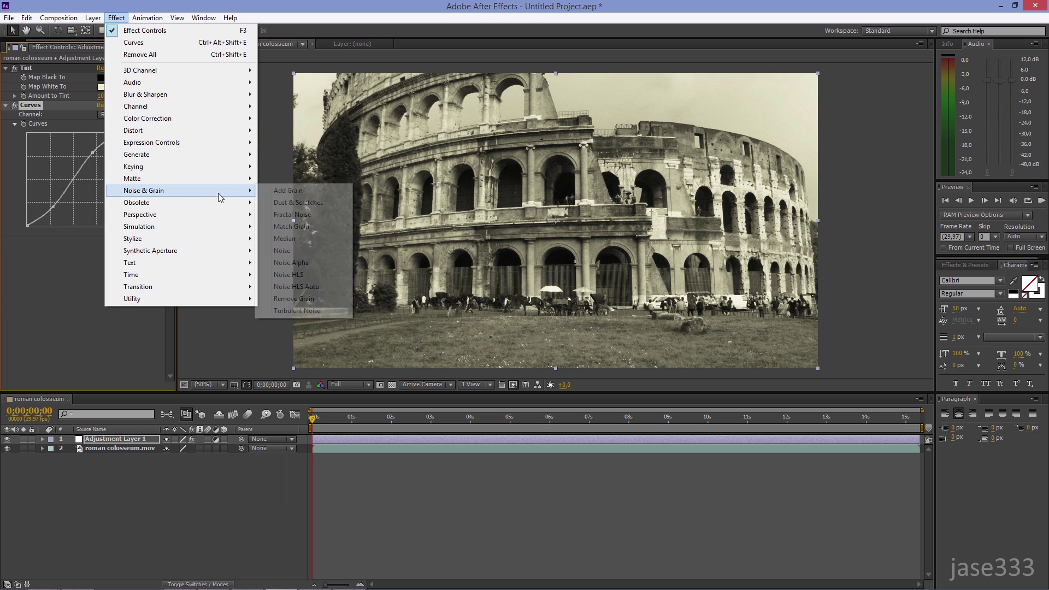
key("Escape")
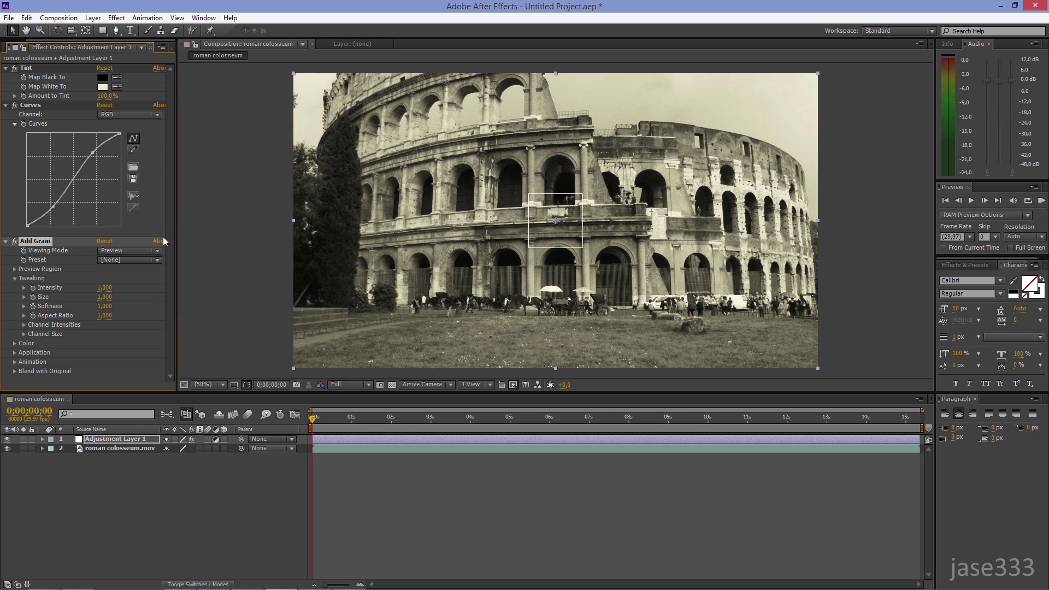
left_click(146, 249)
left_click(159, 289)
left_click(93, 18)
Step: Create a black, comp-size 1920×1080 solid named Black Solid 1
mouse_move(180, 34)
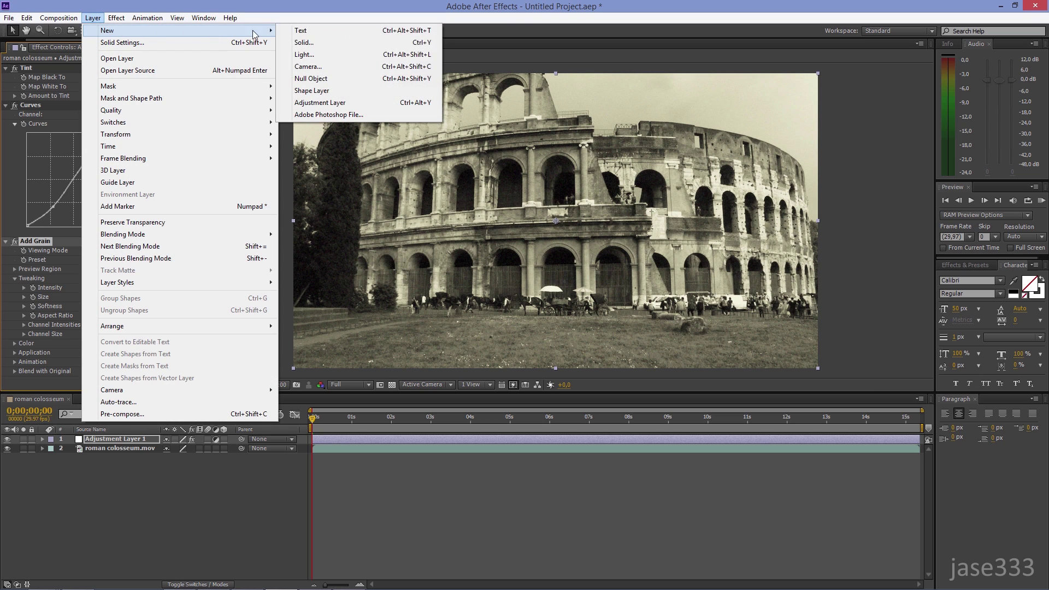
left_click(336, 42)
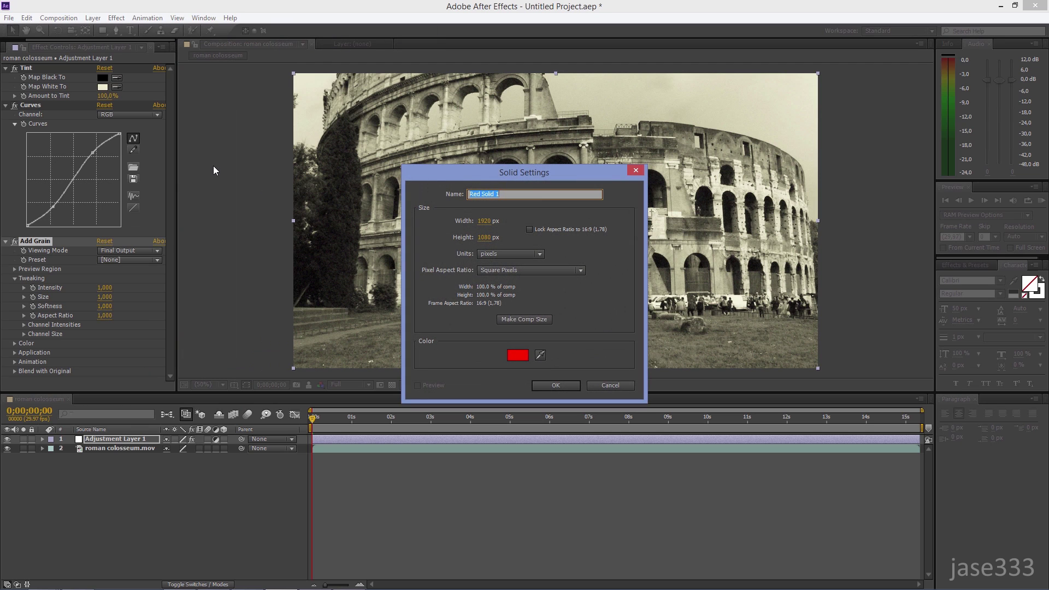
left_click(520, 356)
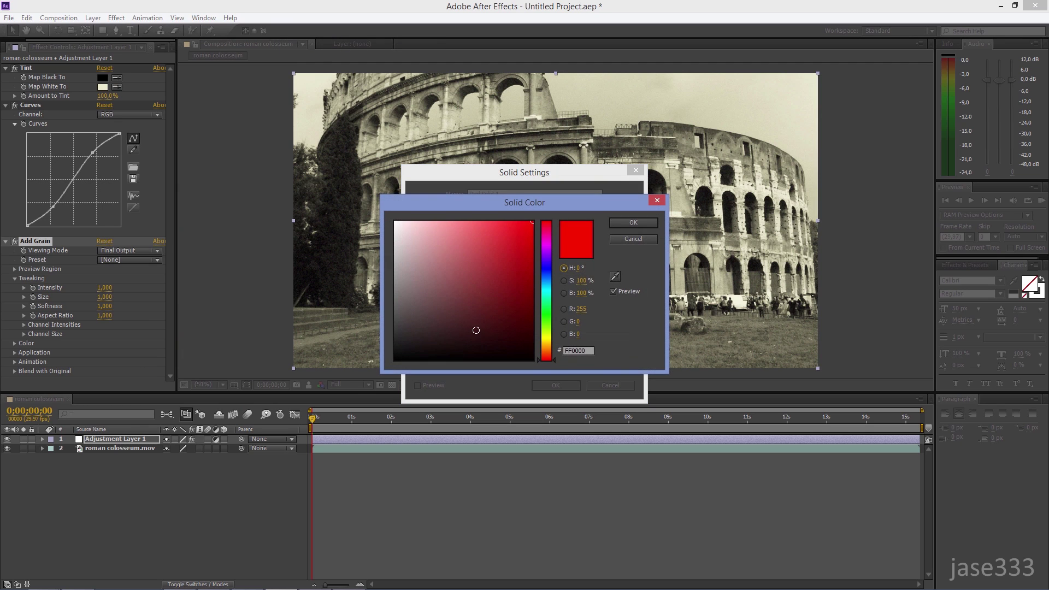
left_click_drag(478, 330, 364, 395)
left_click(632, 224)
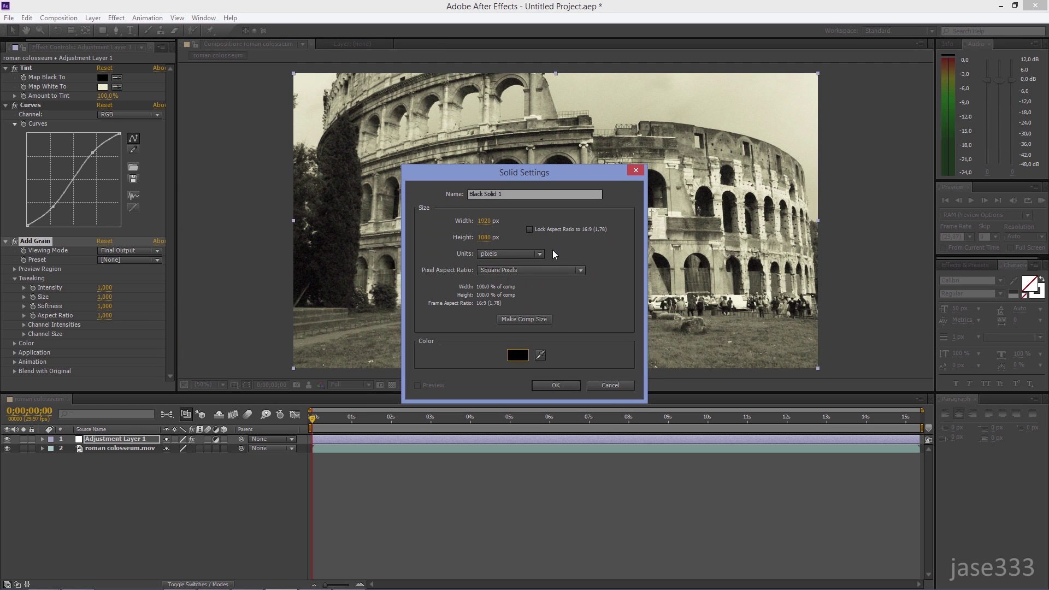
left_click(533, 318)
left_click(568, 385)
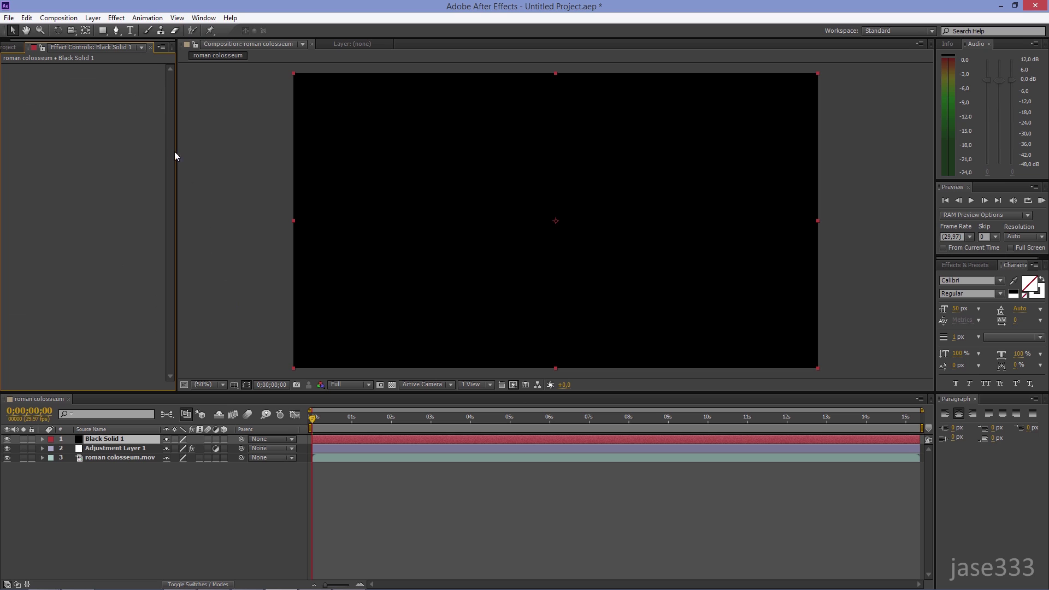
Step: Apply Fractal Noise to Black Solid 1 with Contrast 250 and Brightness -100
left_click(122, 18)
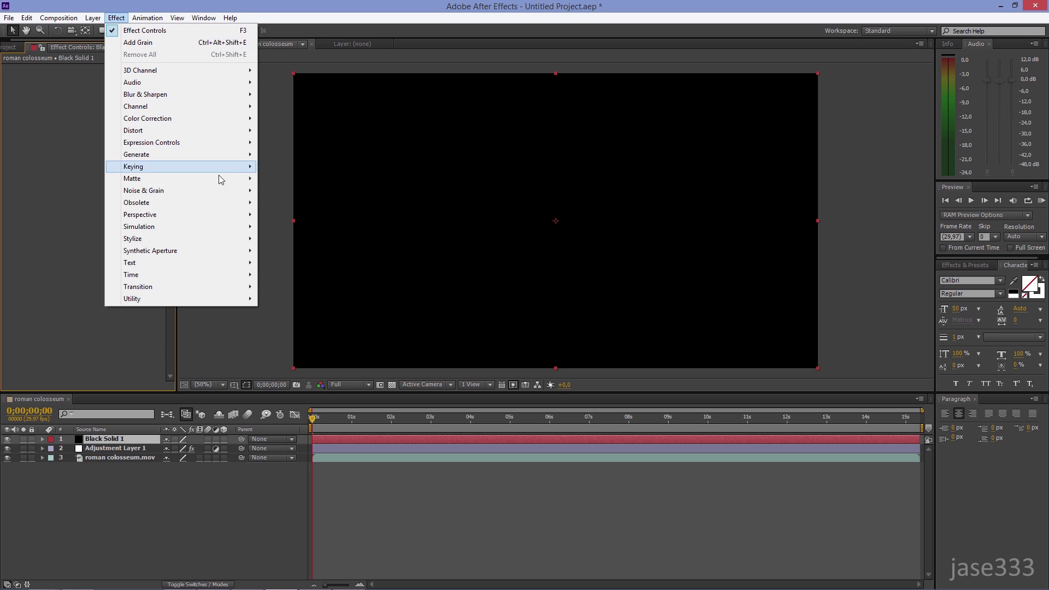
mouse_move(224, 190)
left_click(293, 215)
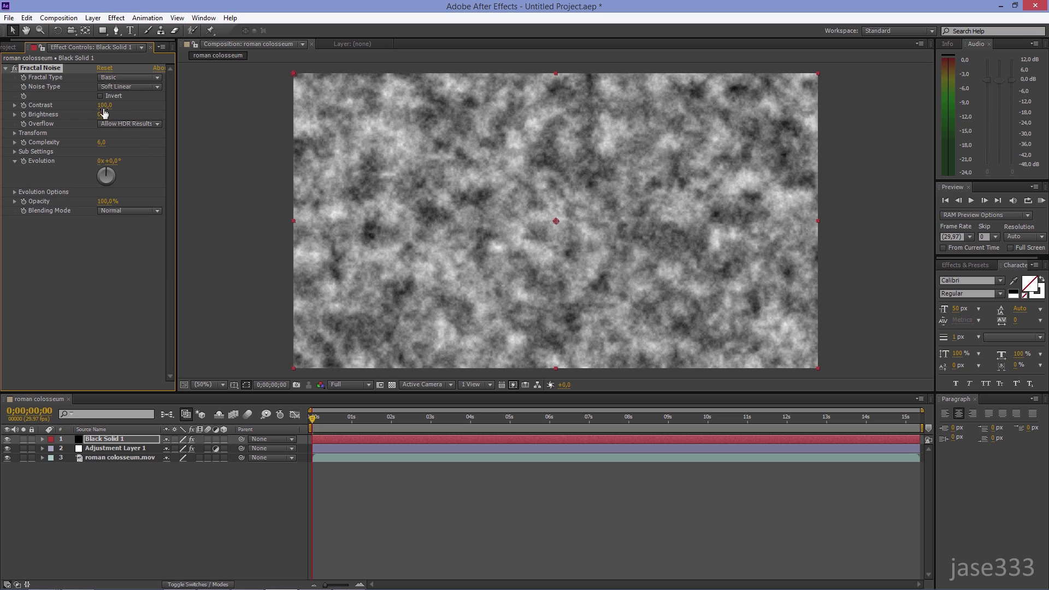
left_click(104, 105)
type("250")
key("Return")
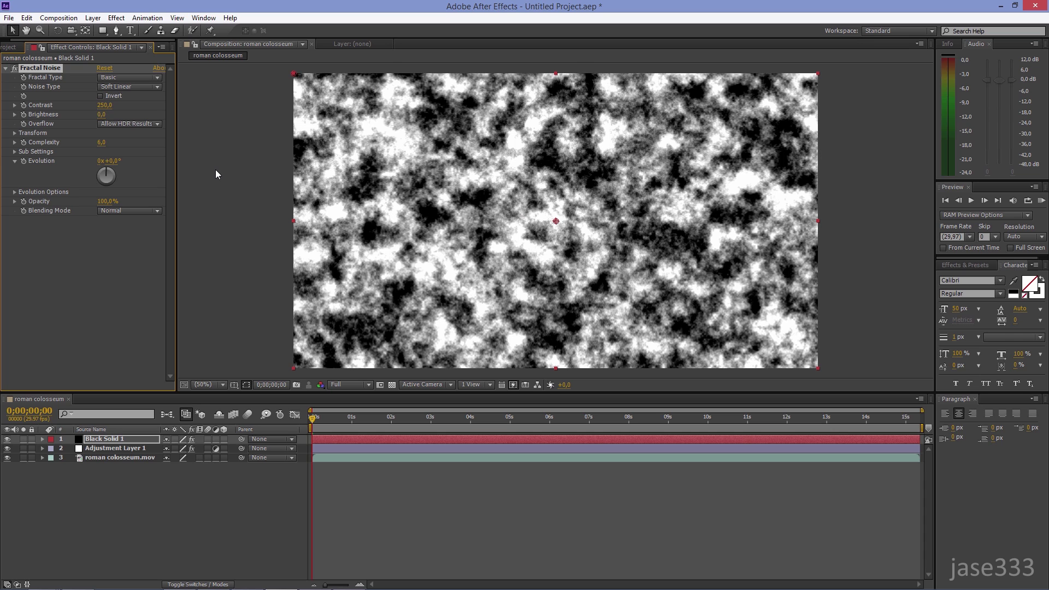
left_click(99, 115)
key("Return")
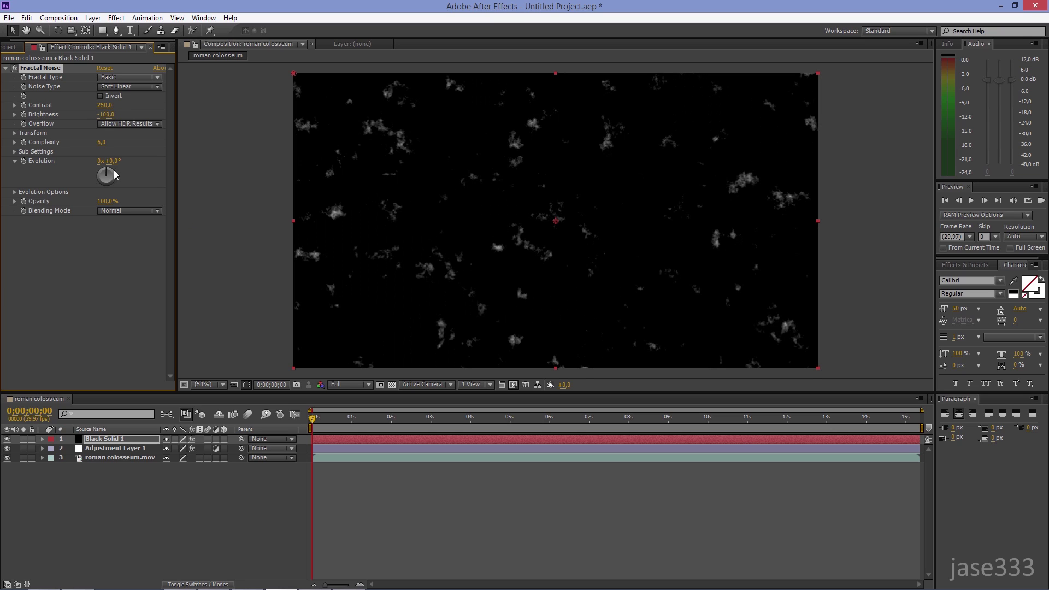
Step: Turn off Uniform Scaling and set noise Scale Width 1, Scale Height 10000, Opacity 50%
left_click(15, 134)
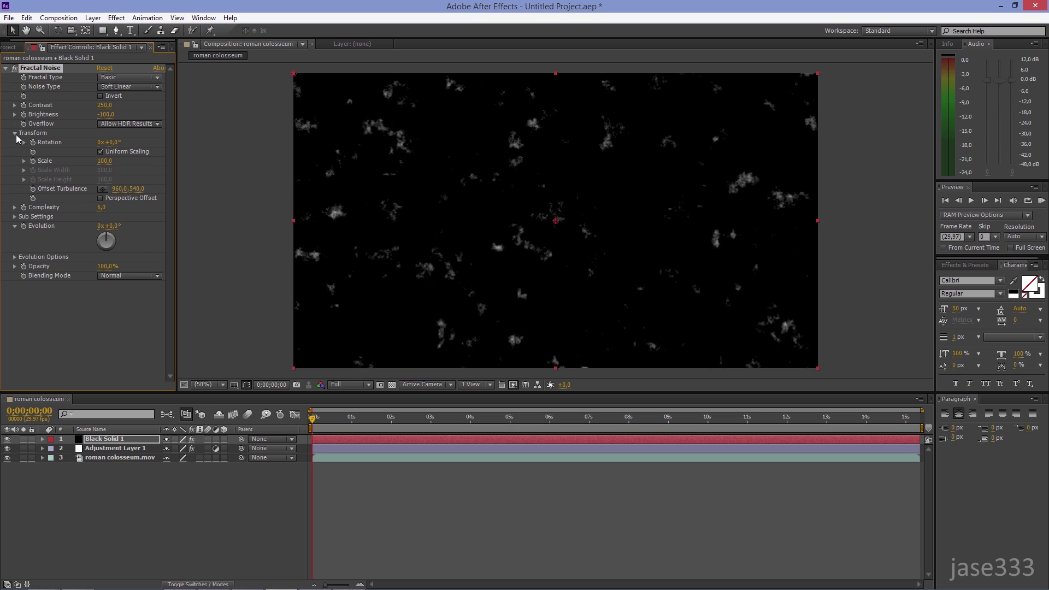
left_click(100, 151)
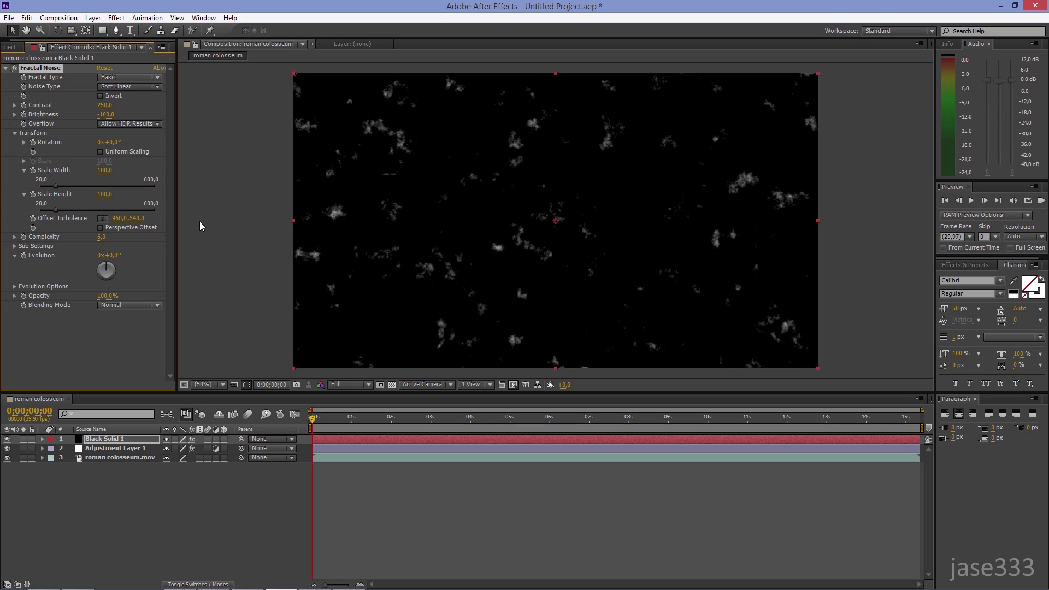
left_click(103, 170)
type("1")
key("Return")
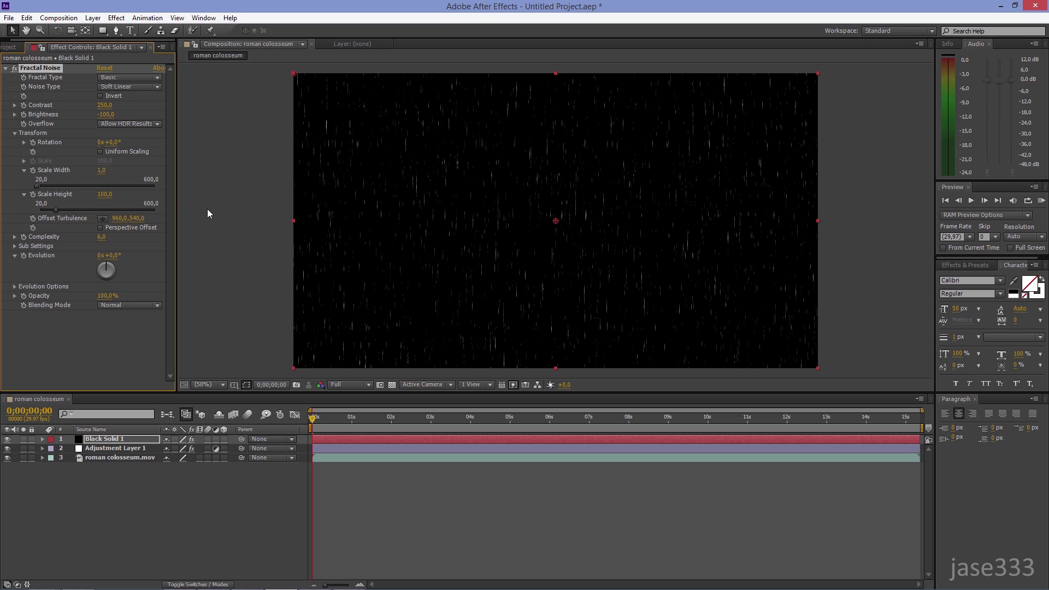
left_click(102, 195)
type("10000")
key("Return")
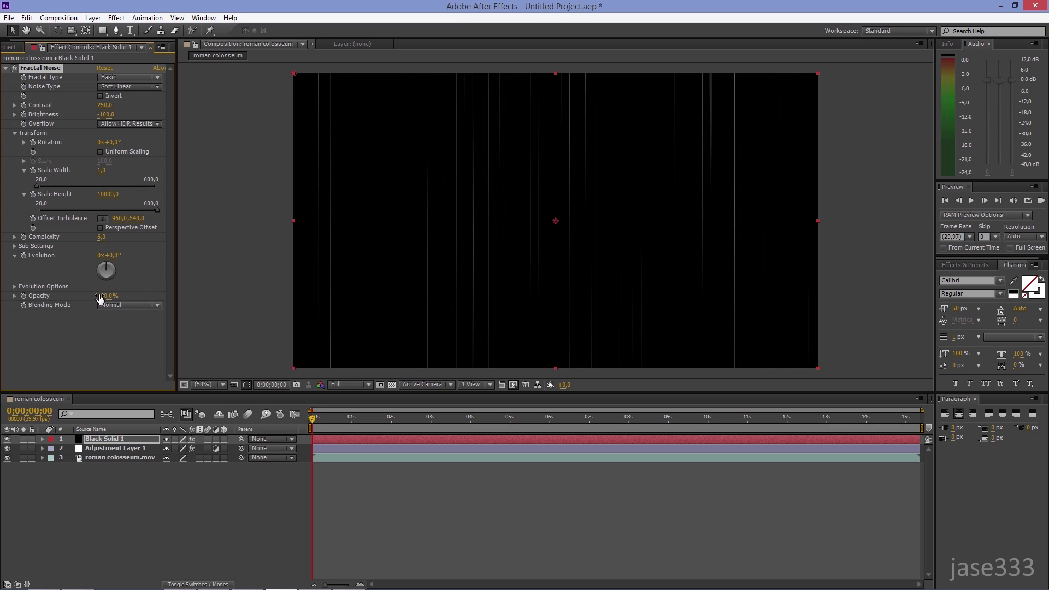
left_click(102, 296)
type("50")
key("Return")
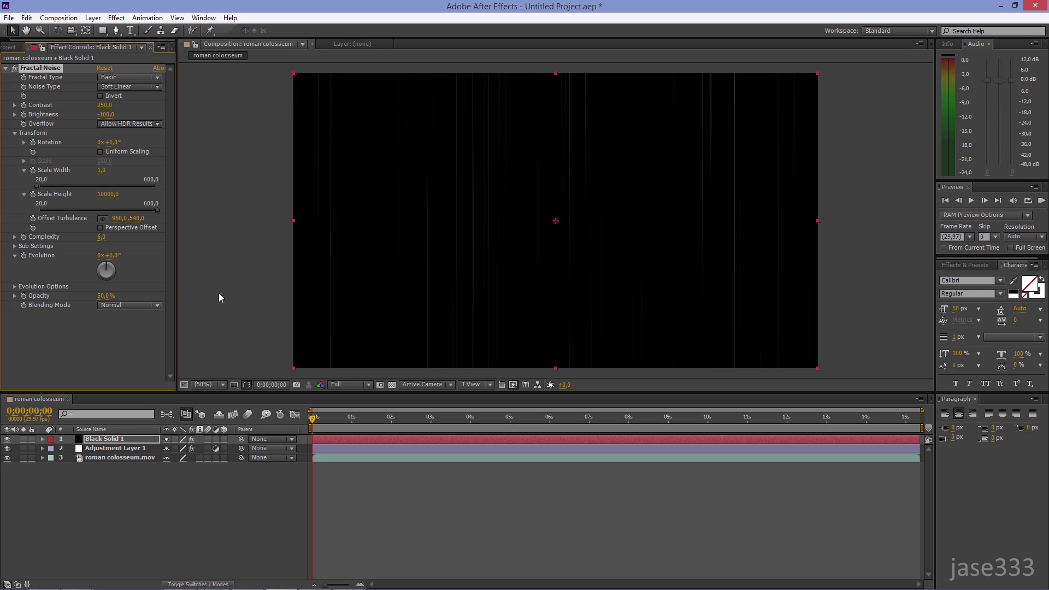
Step: Give the Fractal Noise Evolution property the expression time*200
left_click(25, 256, "alt")
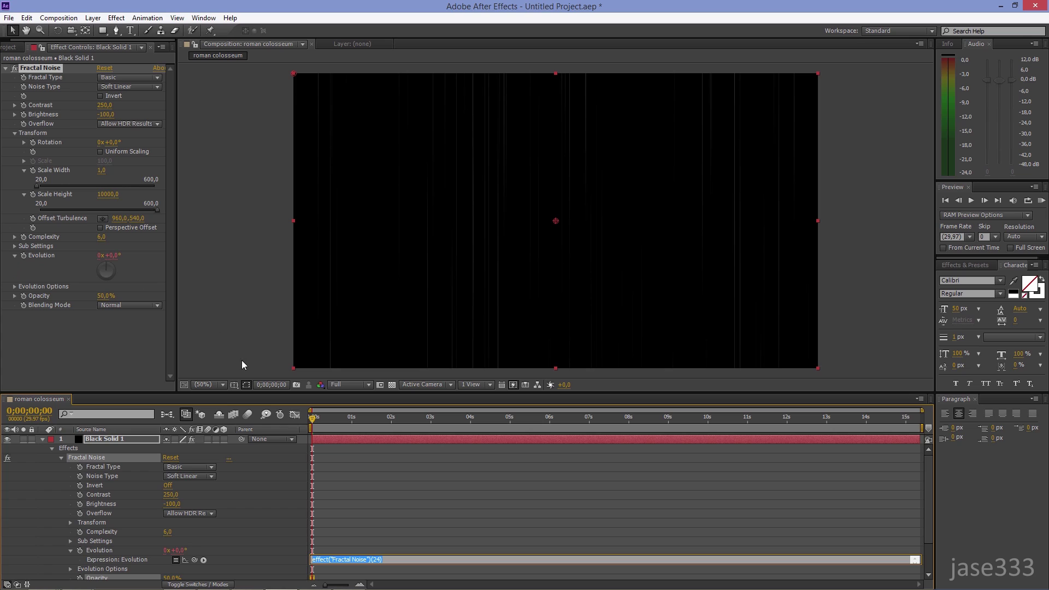
type("time*200")
left_click(408, 499)
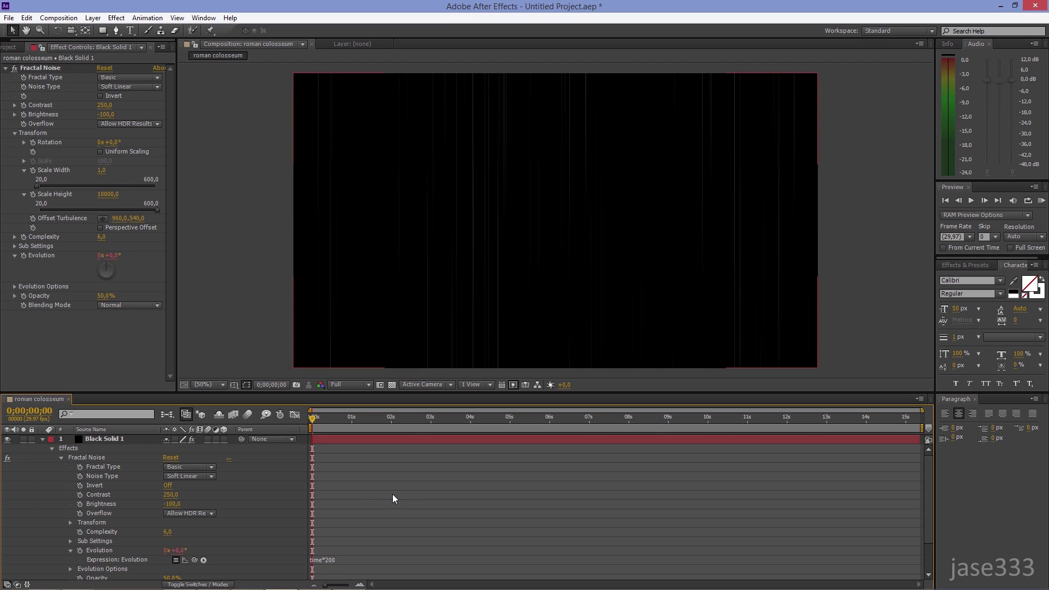
Step: Set Black Solid 1's blending mode to Add
left_click(117, 440)
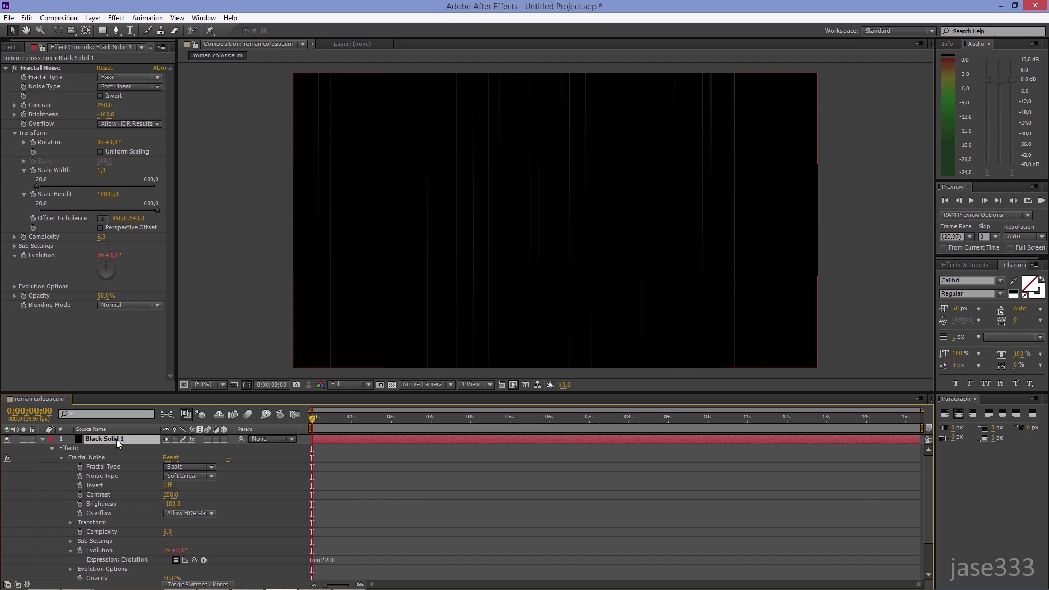
right_click(117, 439)
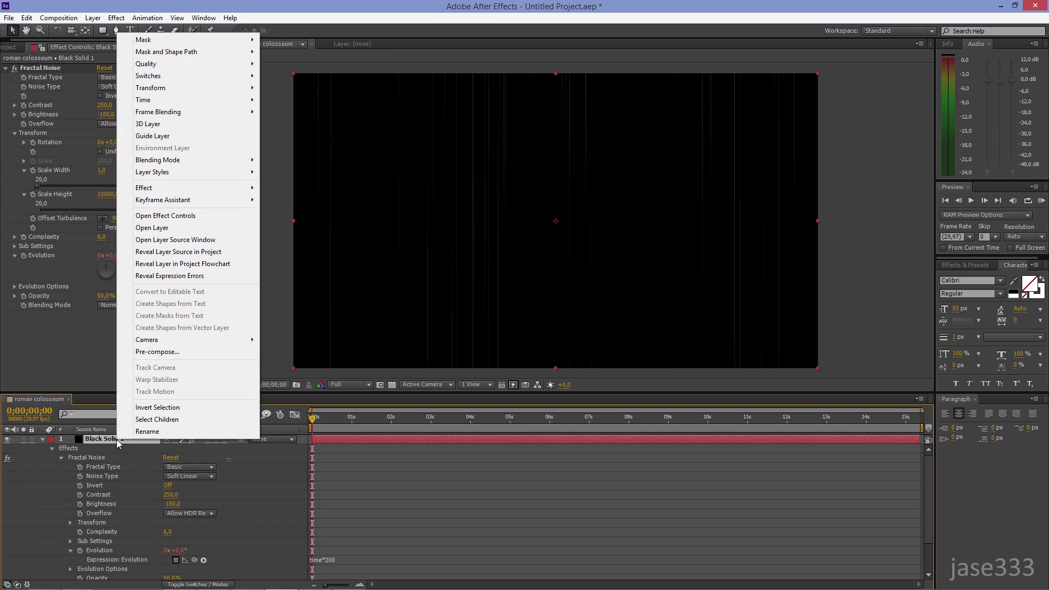
mouse_move(232, 161)
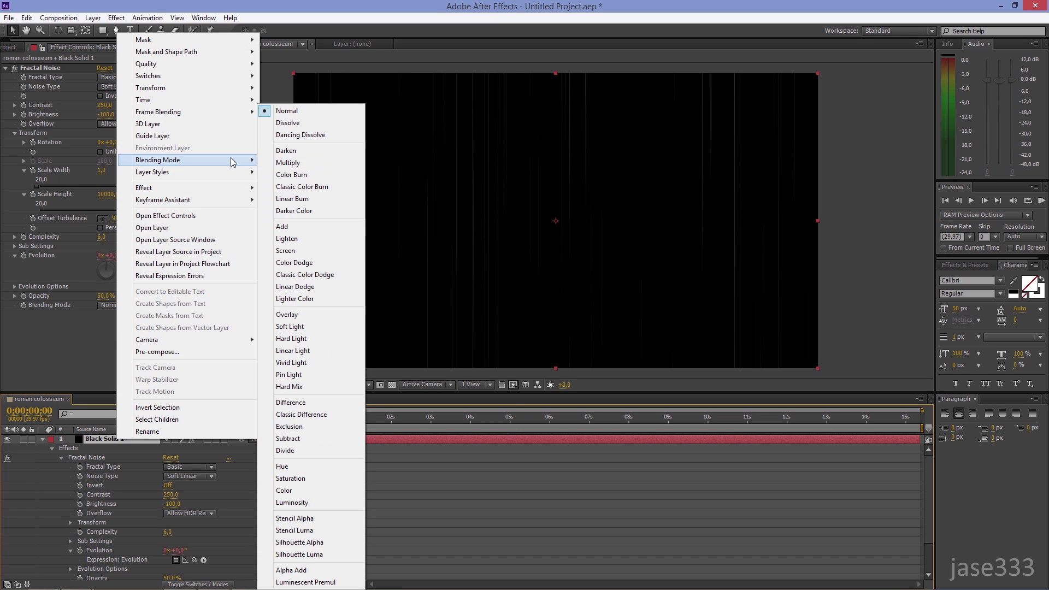
left_click(324, 225)
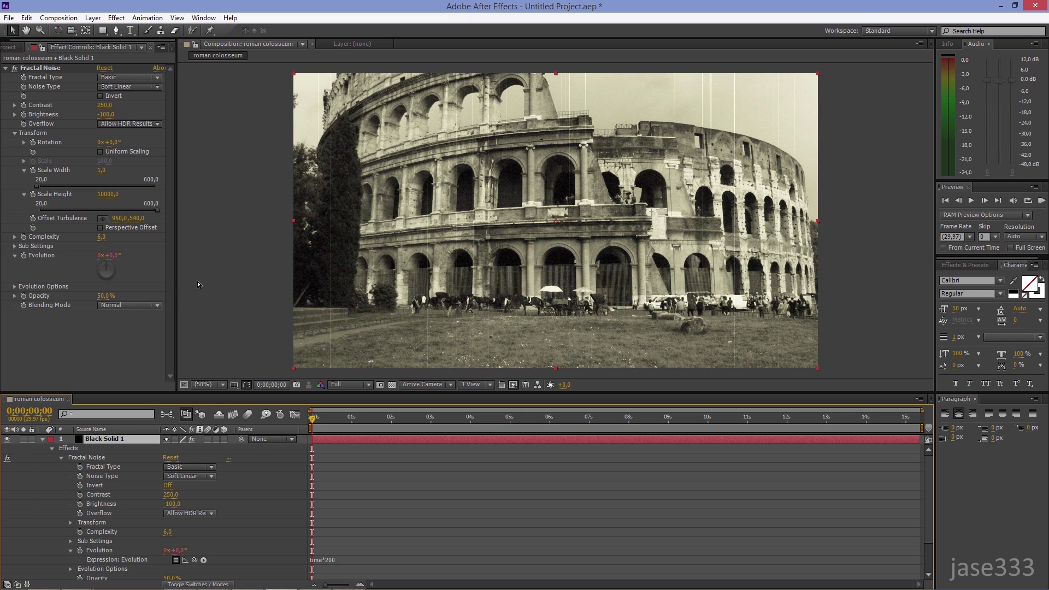
Step: Duplicate Black Solid 1 and set the copy's noise Contrast 350 and Brightness -150
left_click(42, 440)
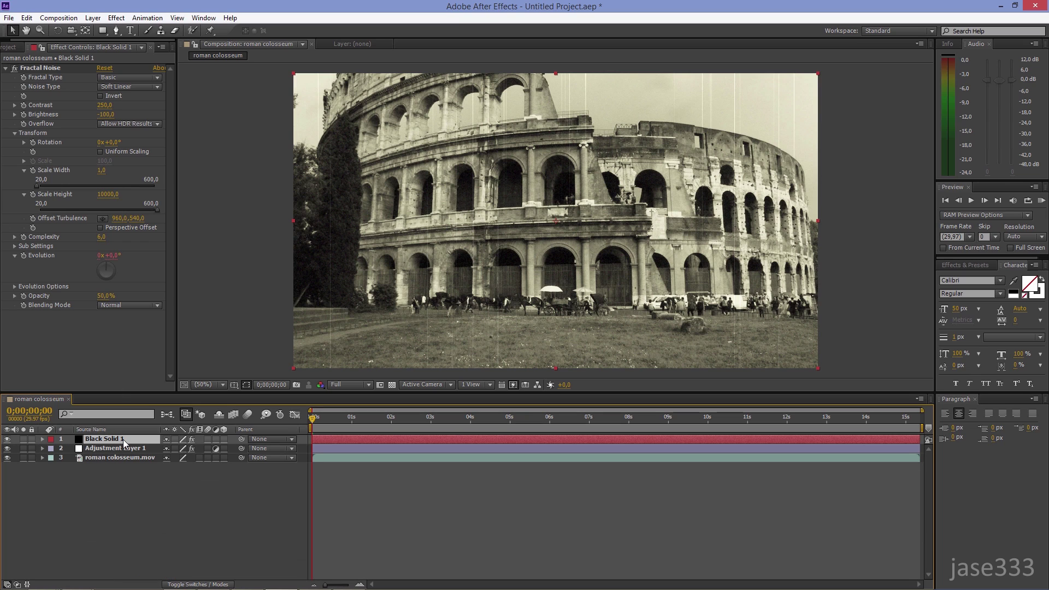
key("ctrl+d")
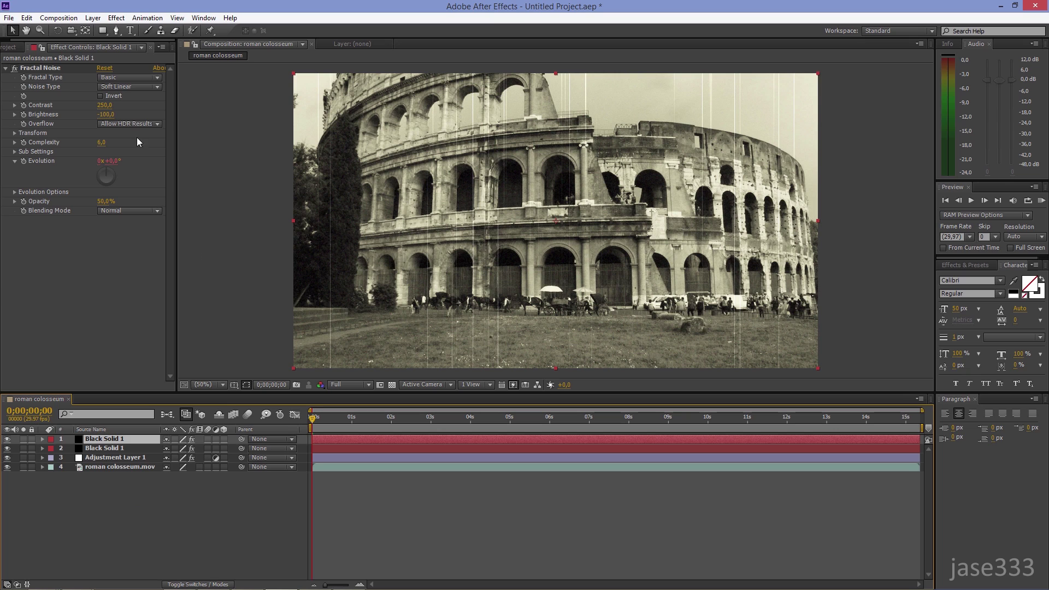
left_click(112, 107)
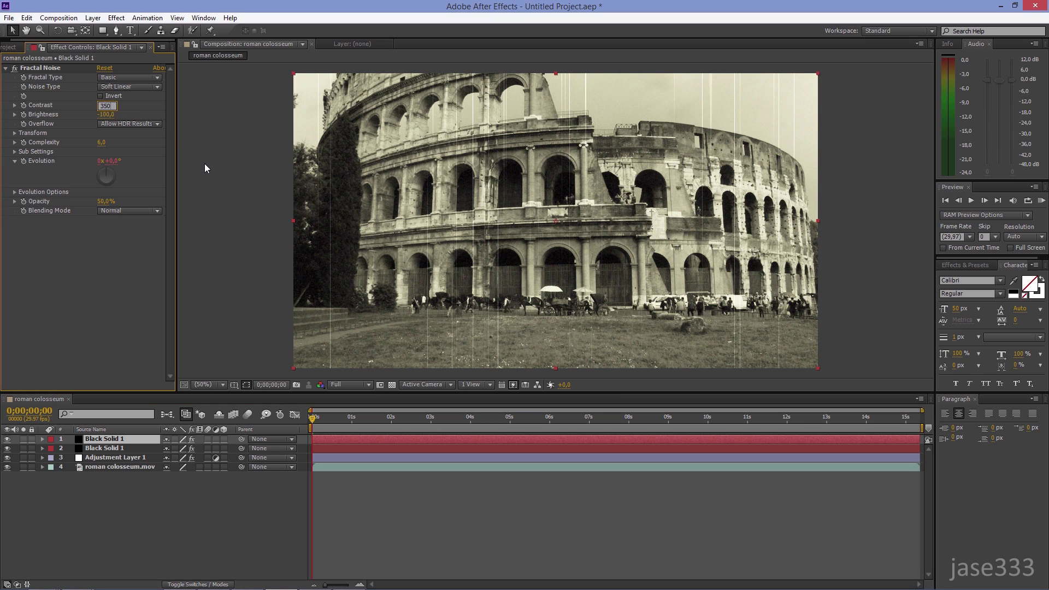
key("Return")
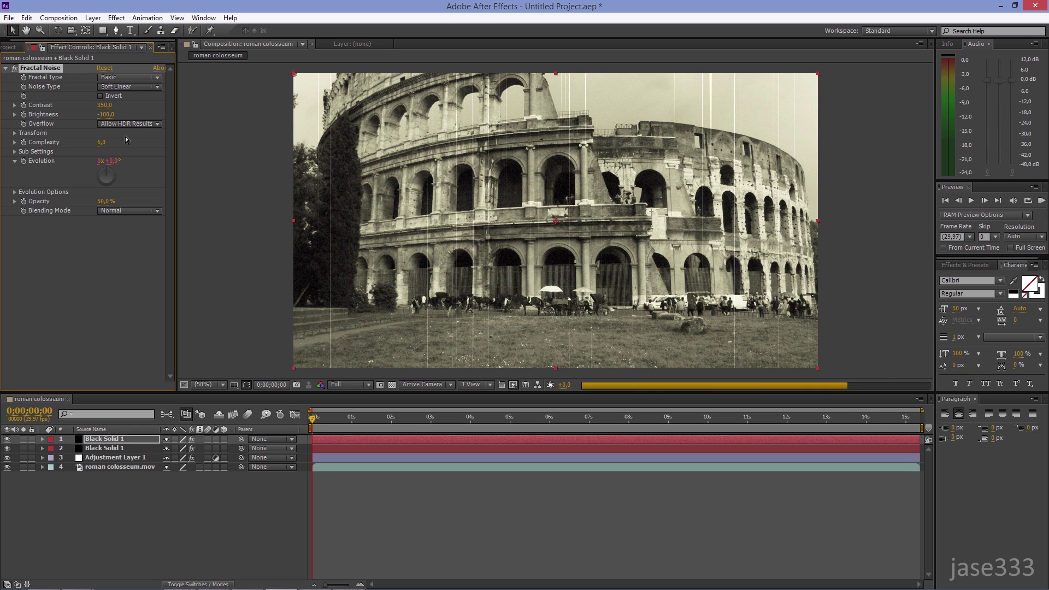
left_click(105, 116)
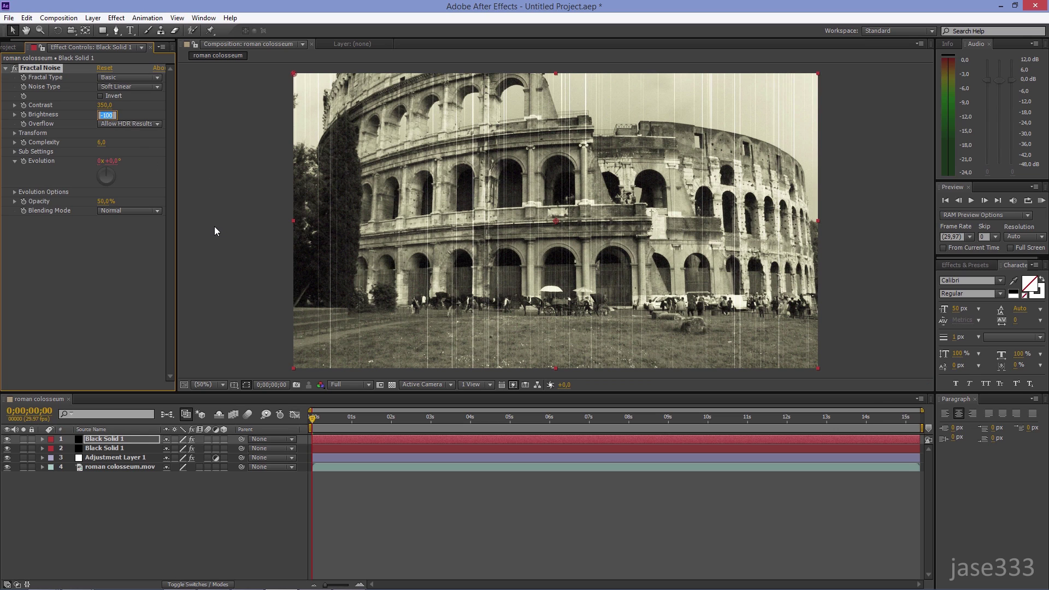
type("-150")
key("Return")
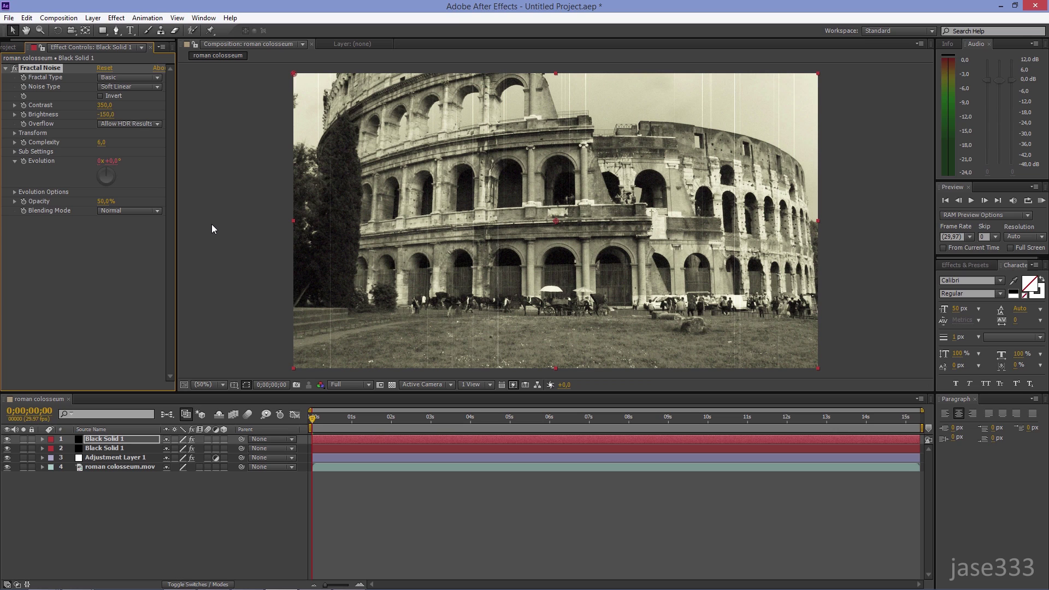
Step: Re-enable Uniform Scaling on the copy's noise so it uses Scale 100
left_click(15, 134)
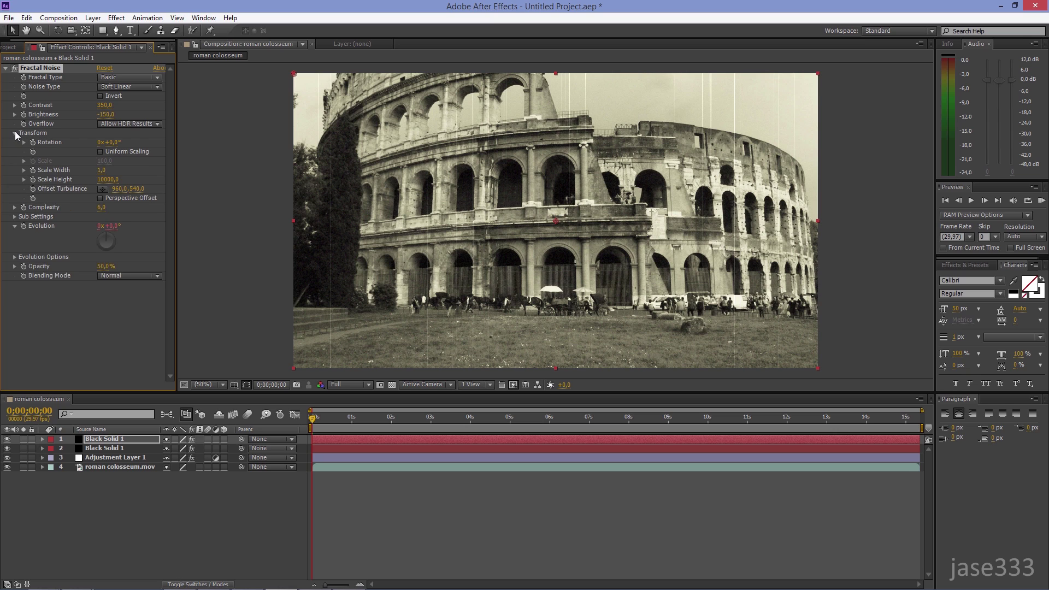
left_click(100, 152)
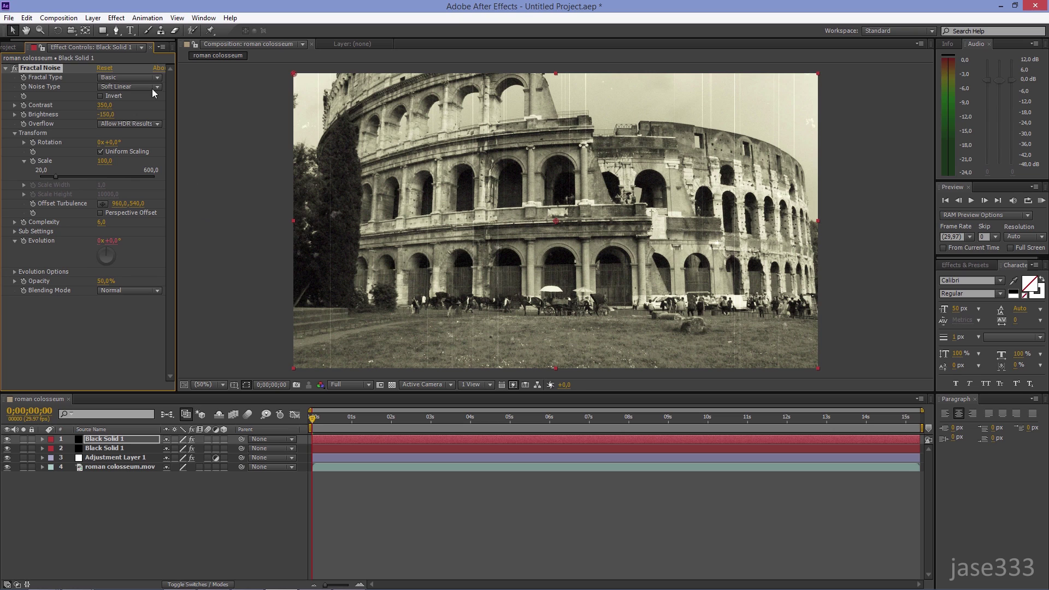
left_click(90, 18)
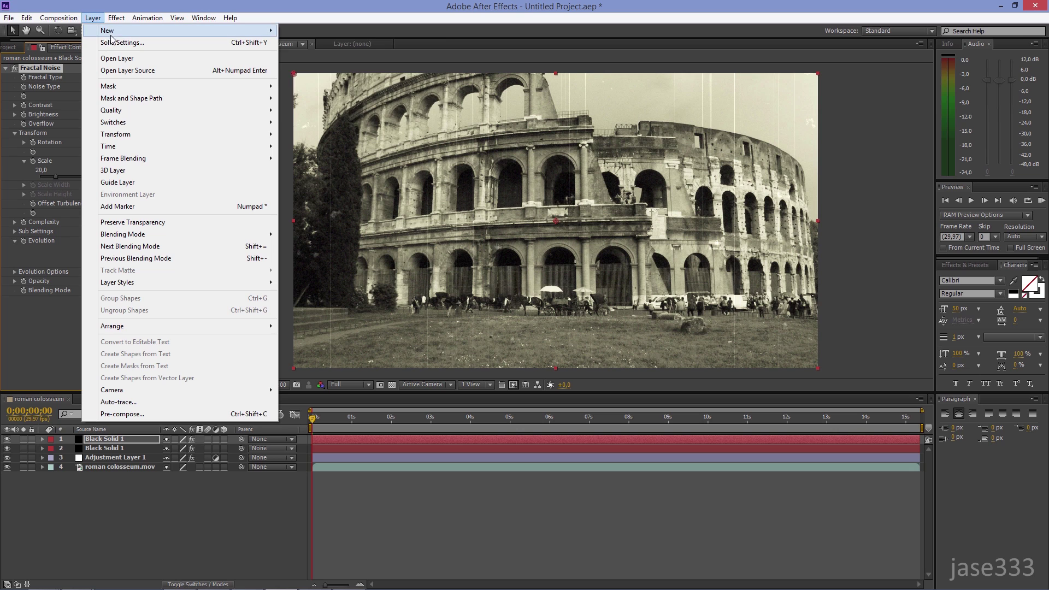
Step: Create a new black solid, Black Solid 2, on top of the layer stack
mouse_move(167, 33)
left_click(343, 42)
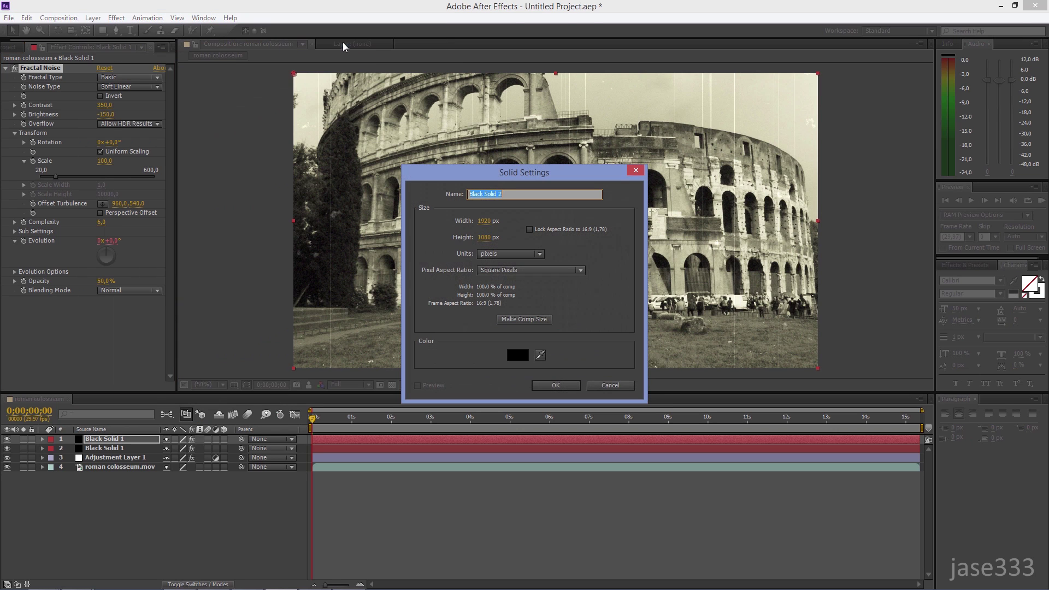
left_click(567, 388)
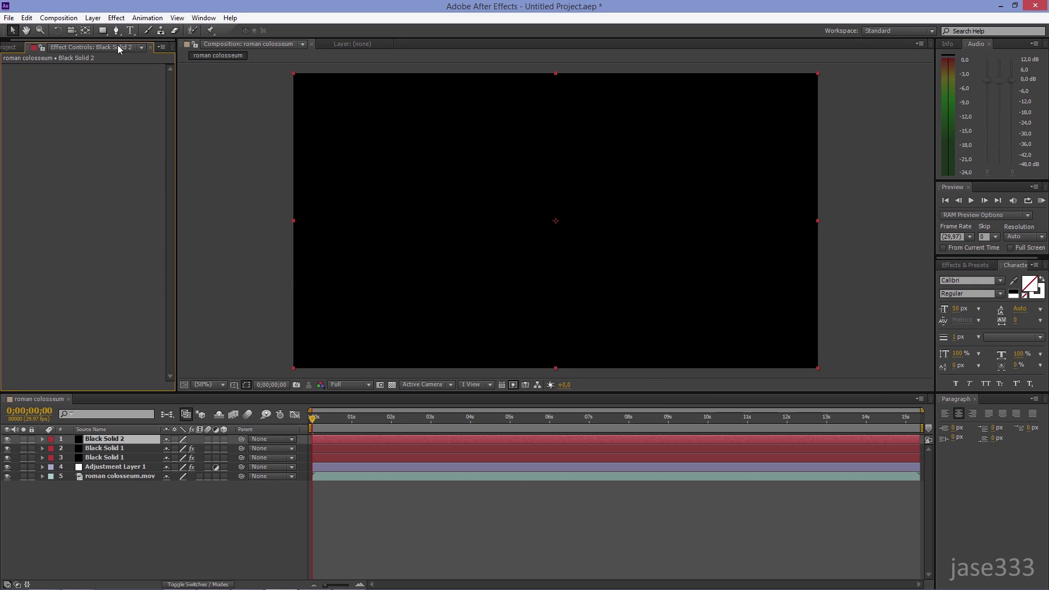
Step: Add a full-frame elliptical mask to Black Solid 2 and set its mode to Subtract
left_click(103, 31)
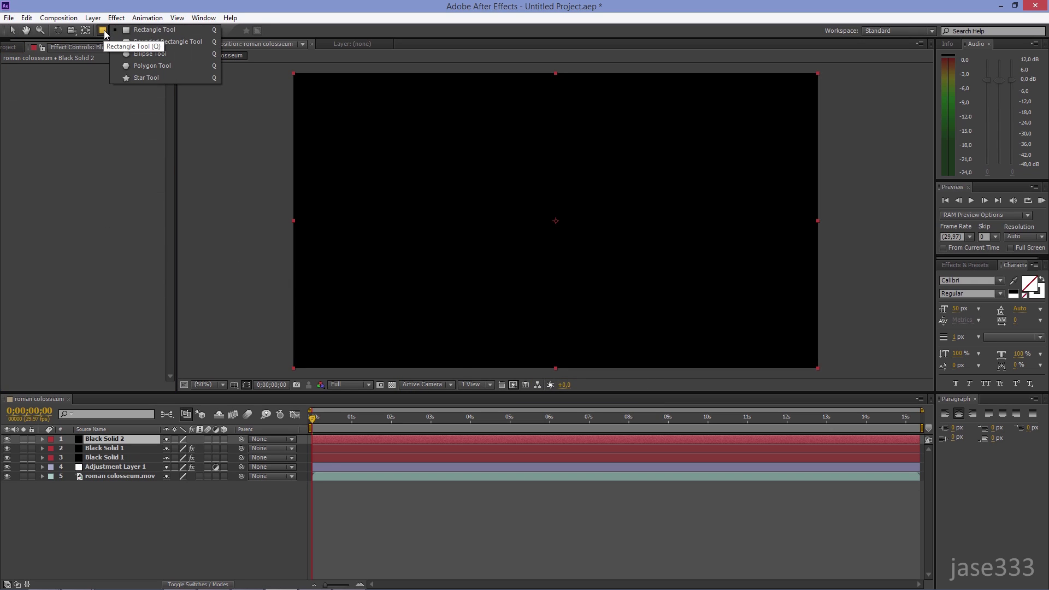
left_click(169, 51)
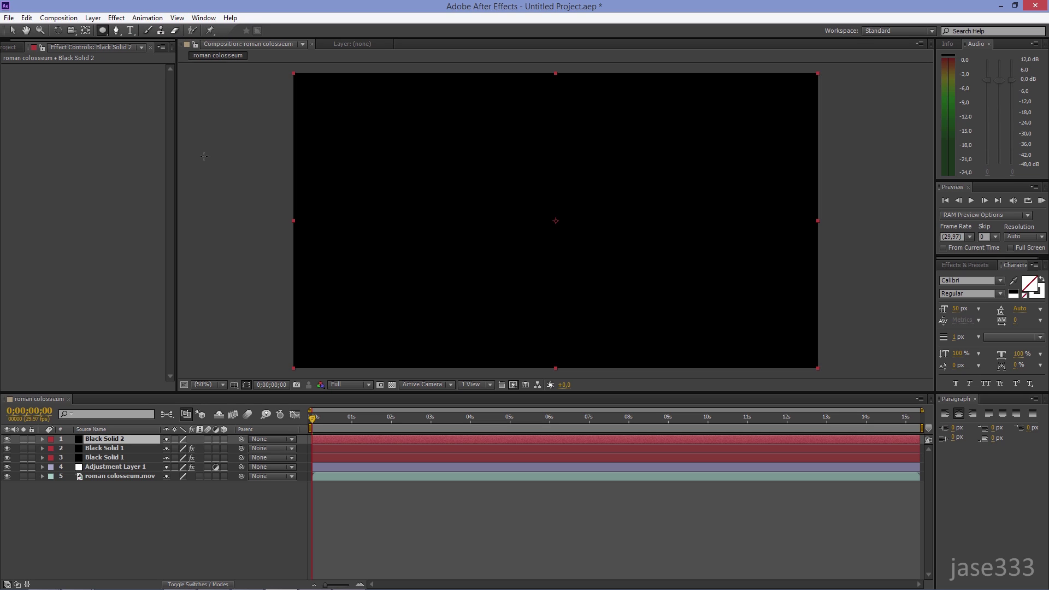
double_click(103, 30)
key("v")
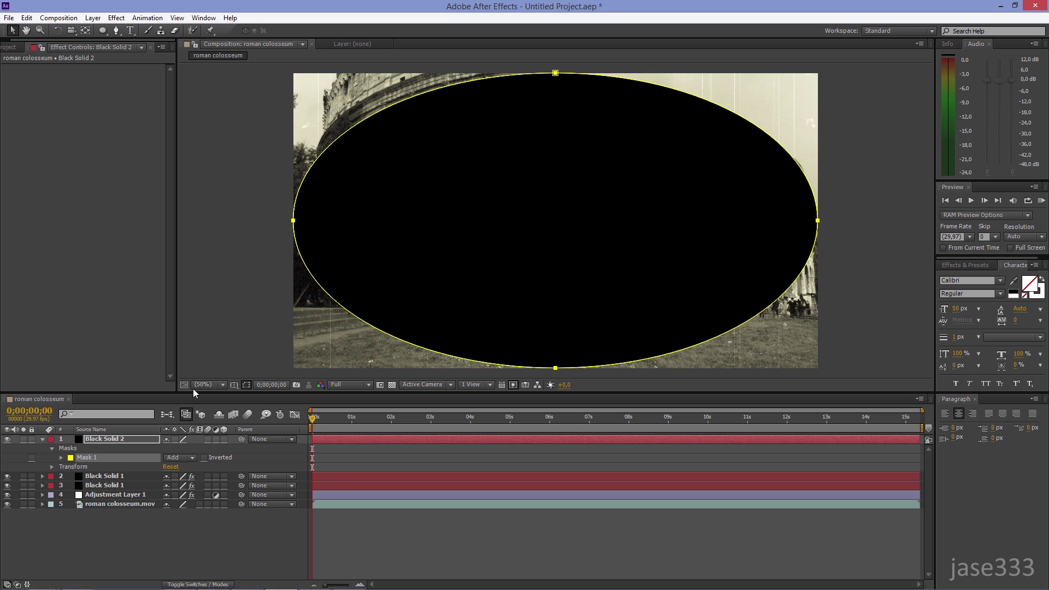
left_click(185, 459)
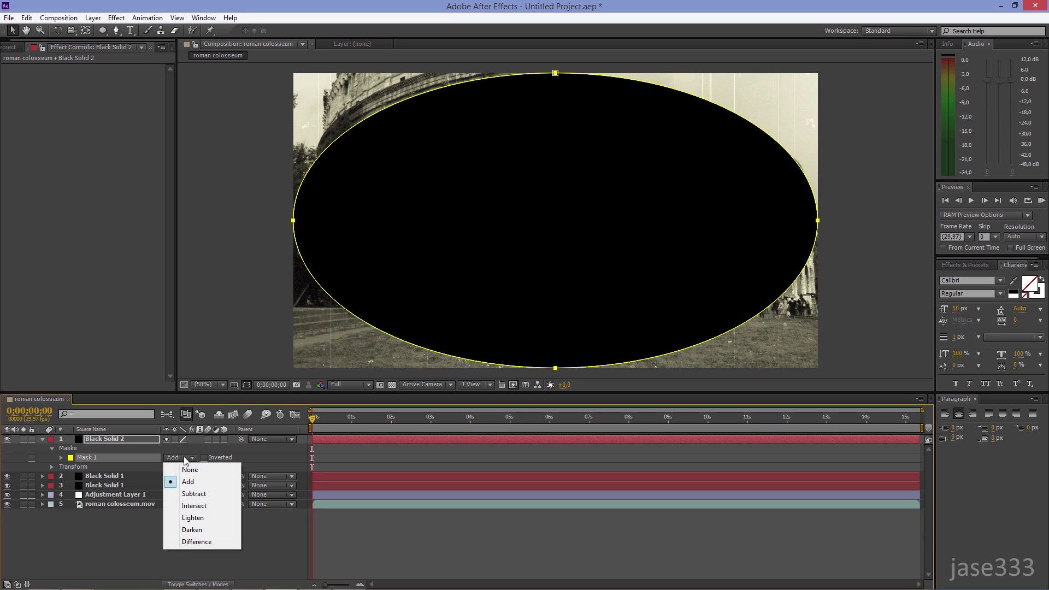
left_click(194, 493)
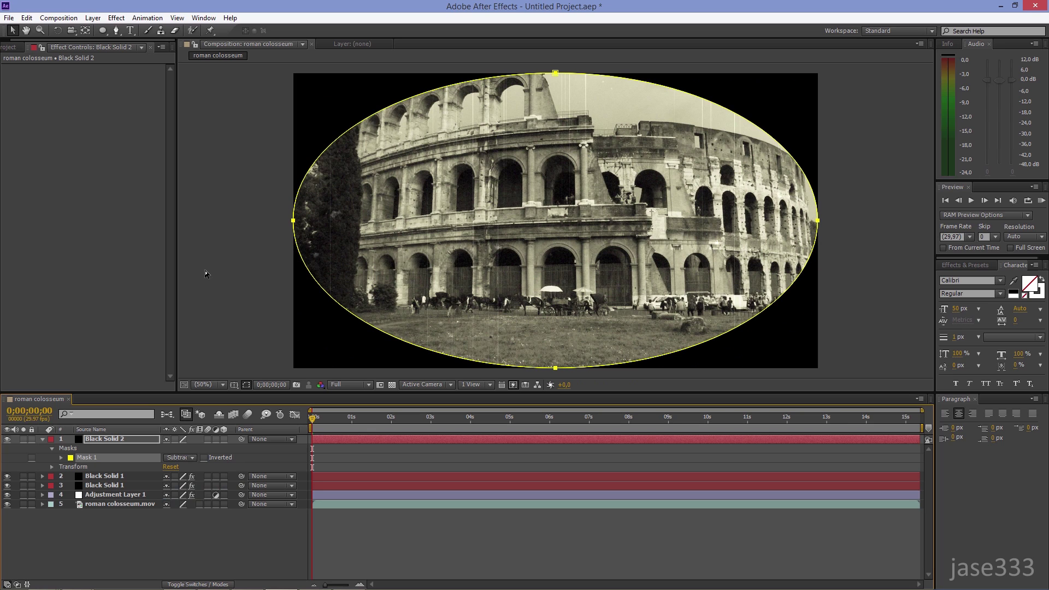
left_click(136, 439)
Step: Set Black Solid 2's Mask Feather to 250 pixels
key("f")
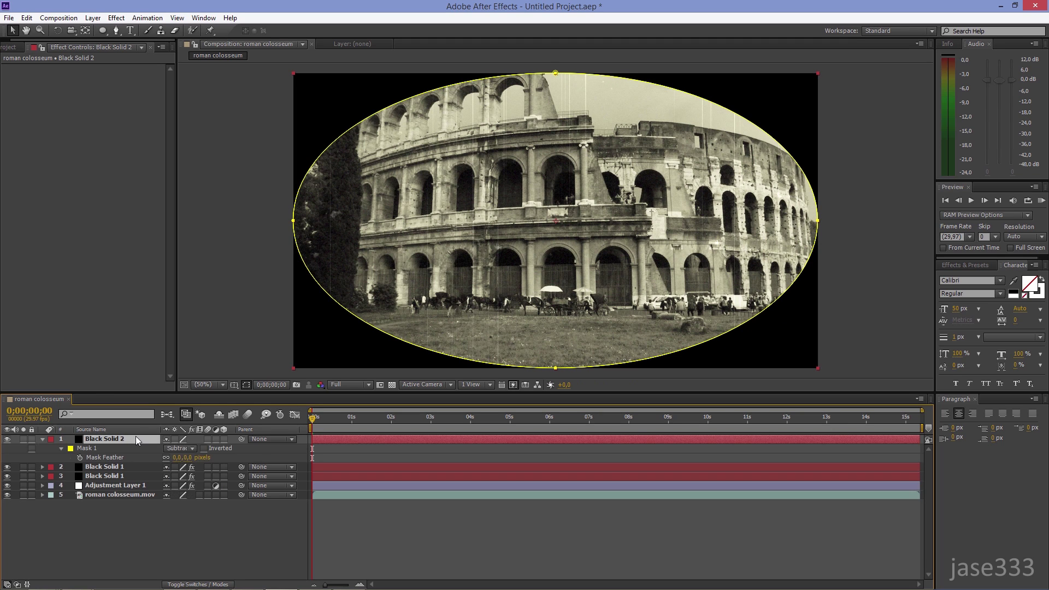
left_click(176, 457)
type("250")
key("Return")
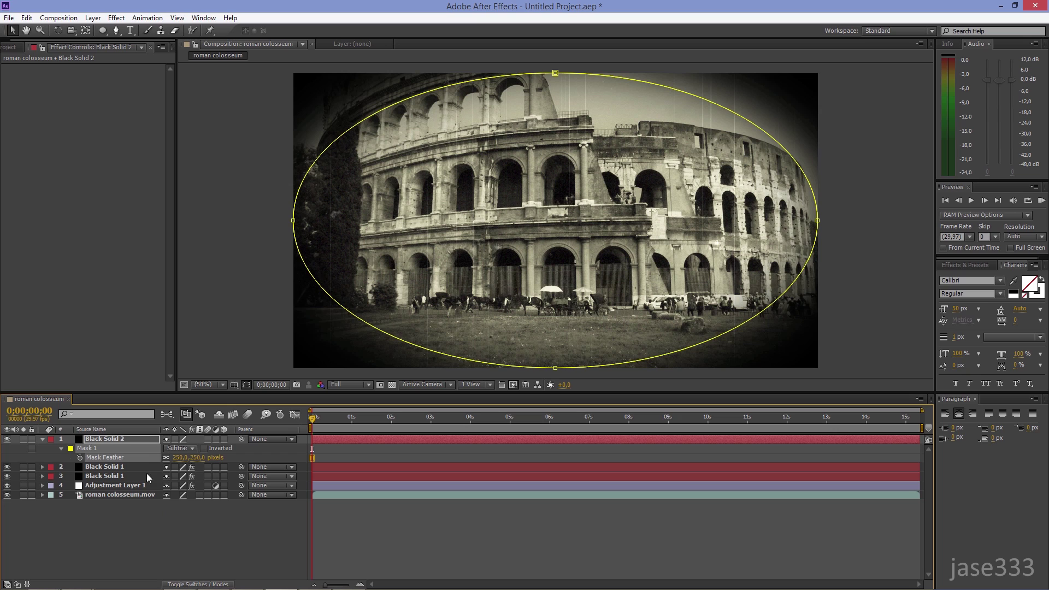
Step: Lower Black Solid 2's opacity to 75%
left_click(148, 441)
key("t")
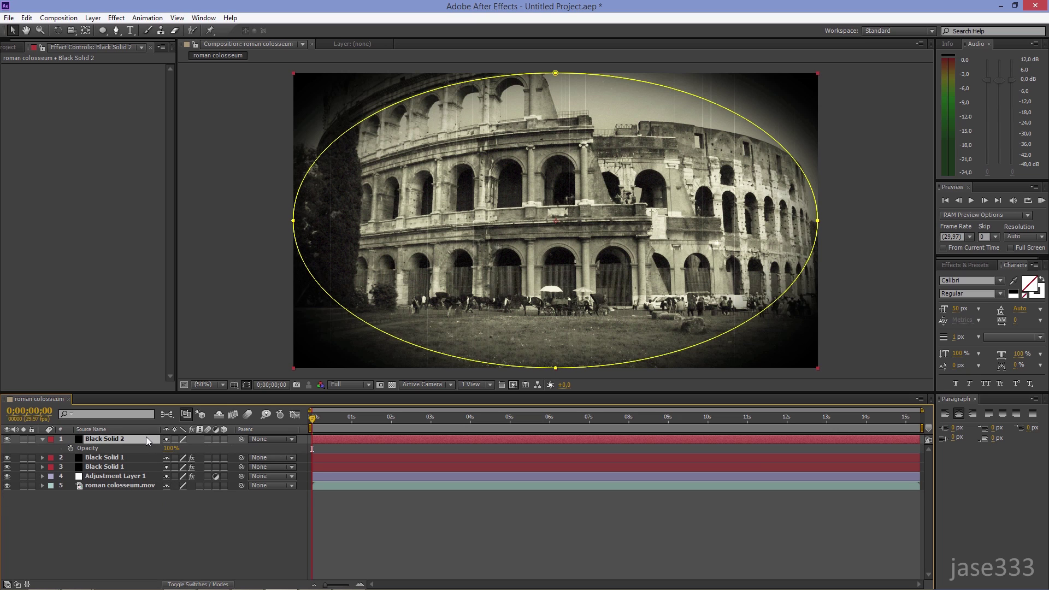
left_click(171, 448)
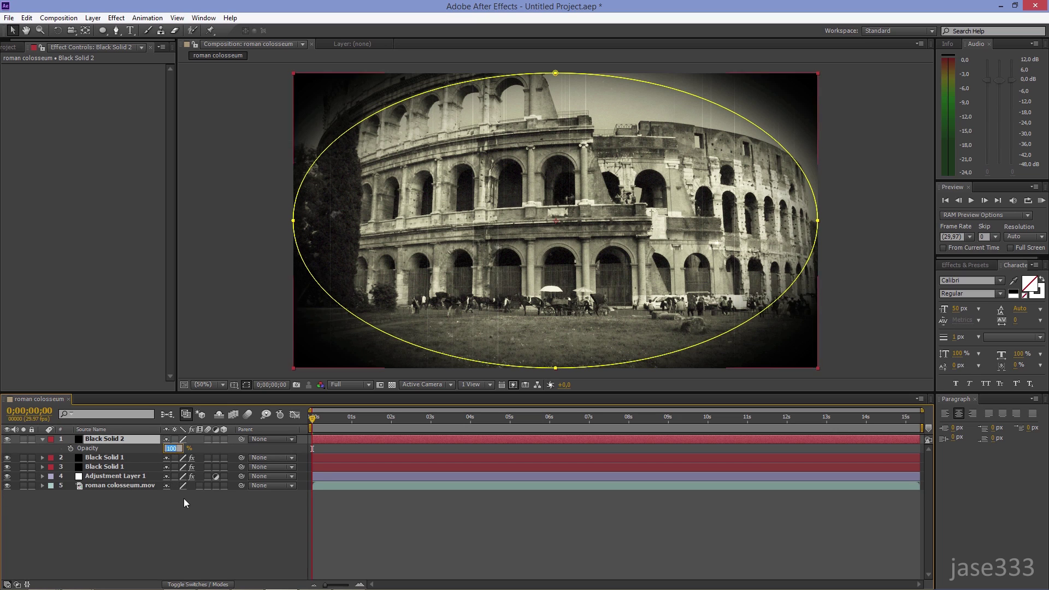
type("75")
key("Return")
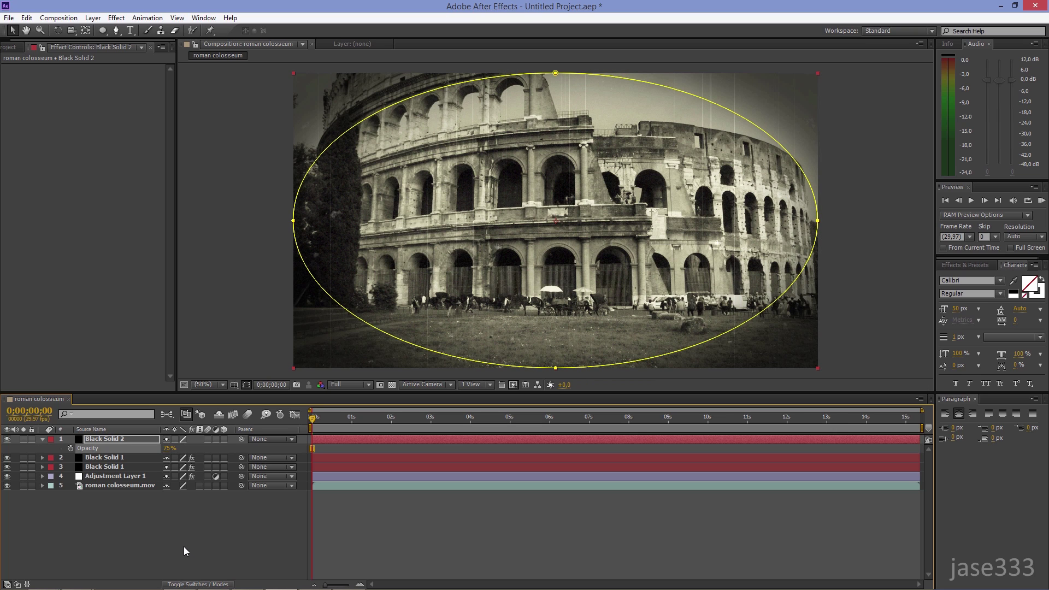
left_click(126, 485)
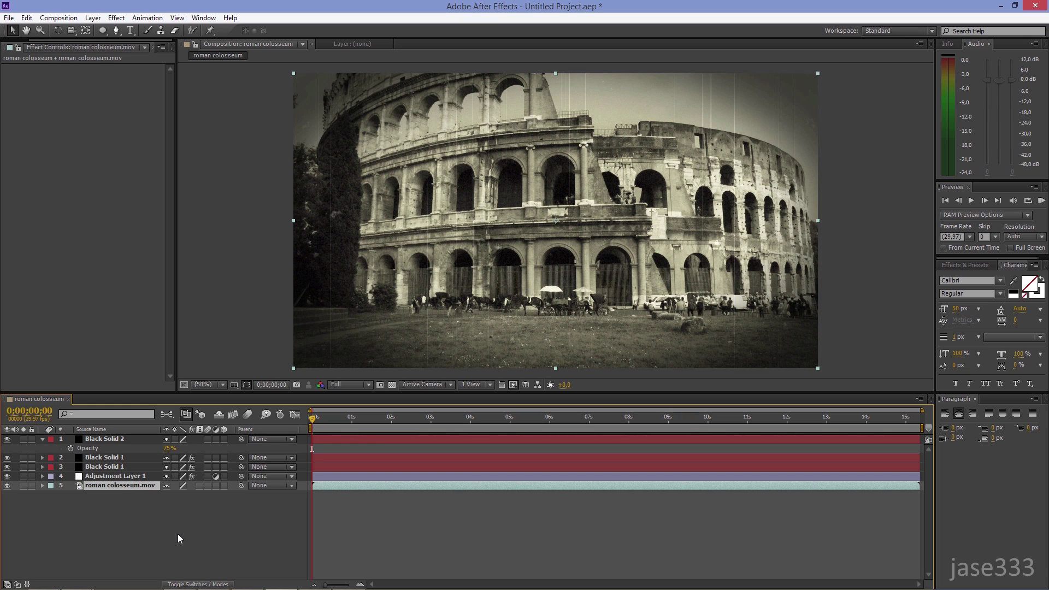
Step: Duplicate roman colosseum.mov and give the copy a full-frame oval mask set to Subtract
key("ctrl+d")
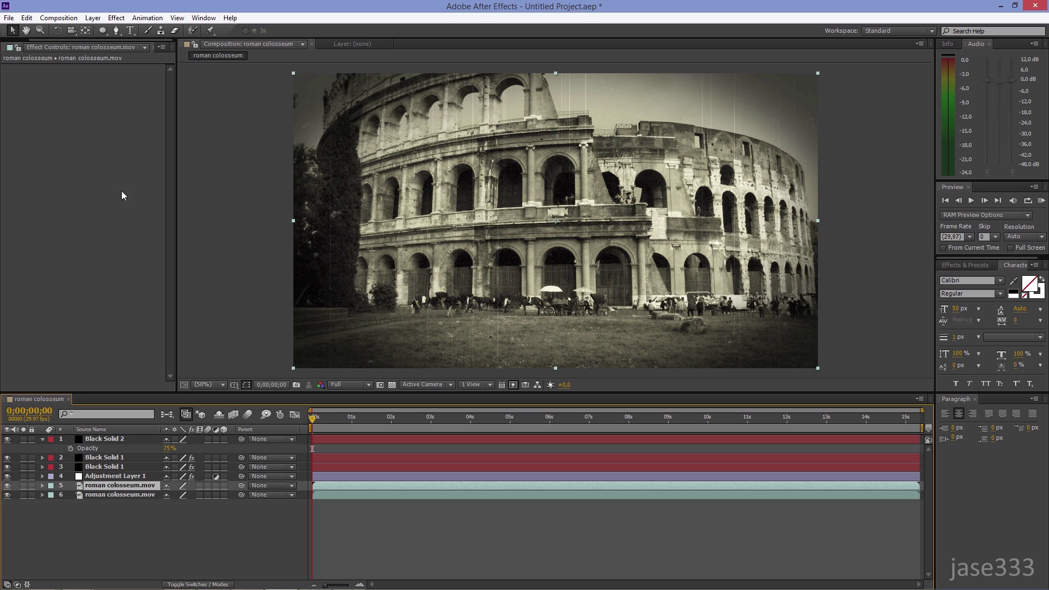
double_click(102, 30)
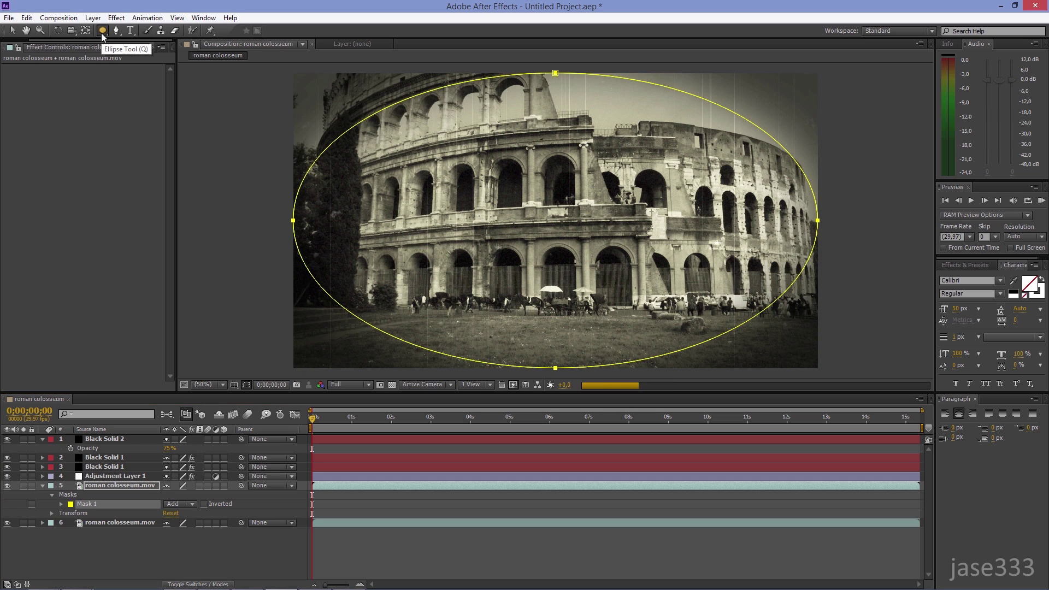
key("v")
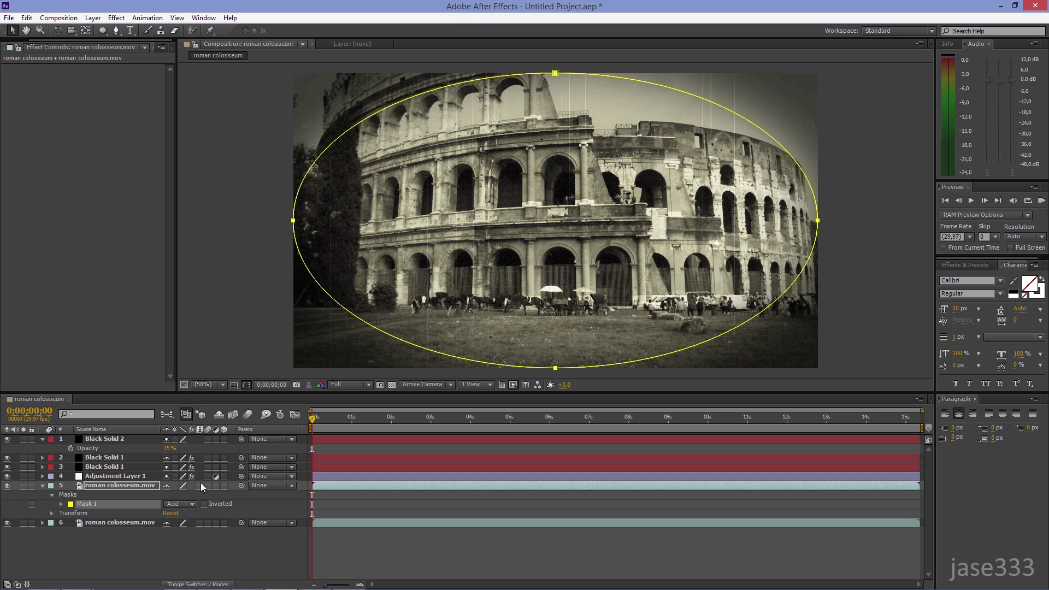
left_click(184, 504)
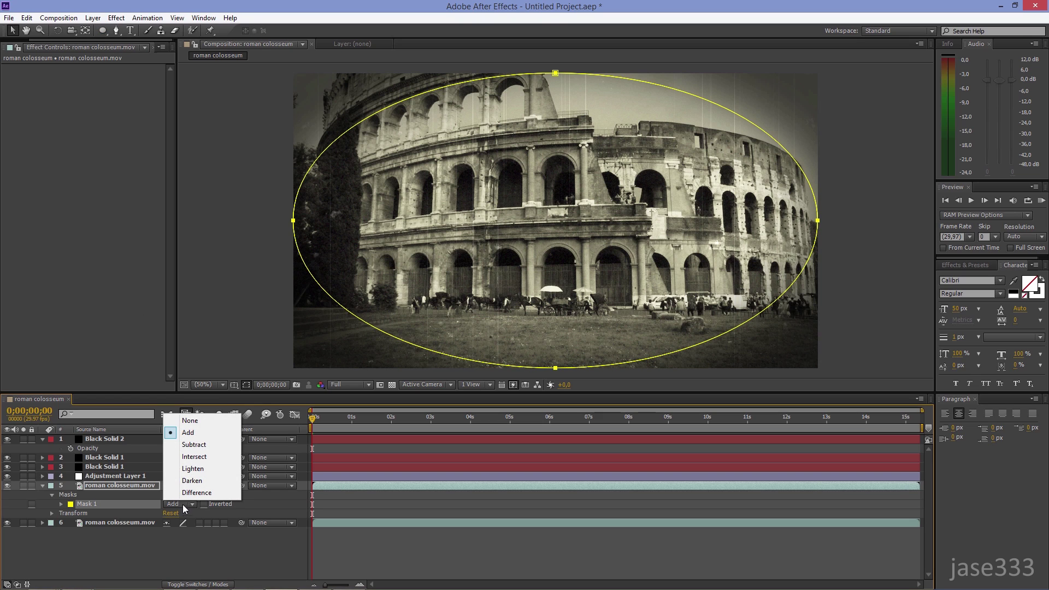
left_click(194, 444)
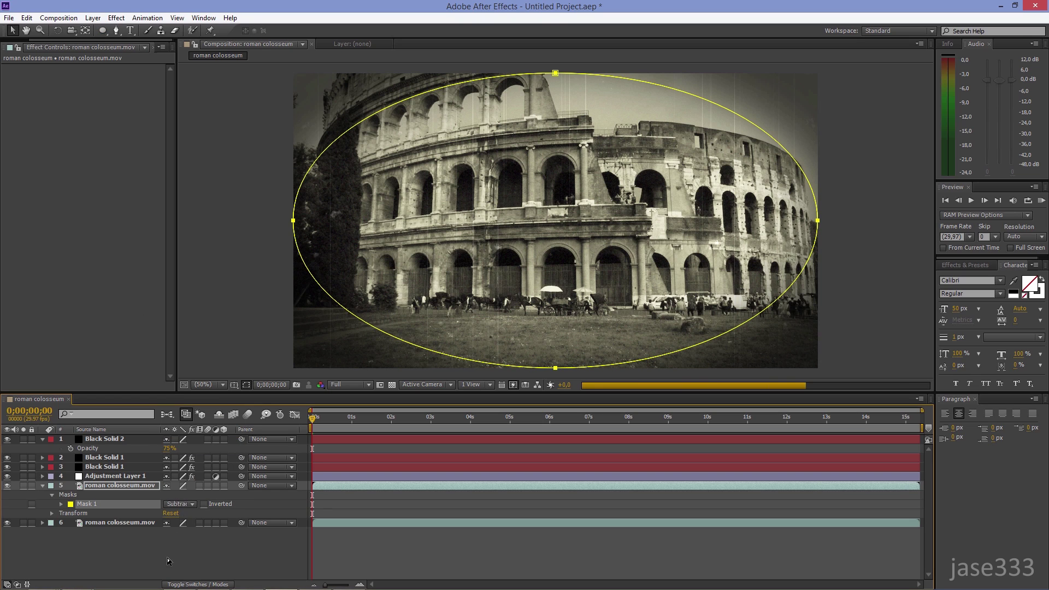
left_click(147, 488)
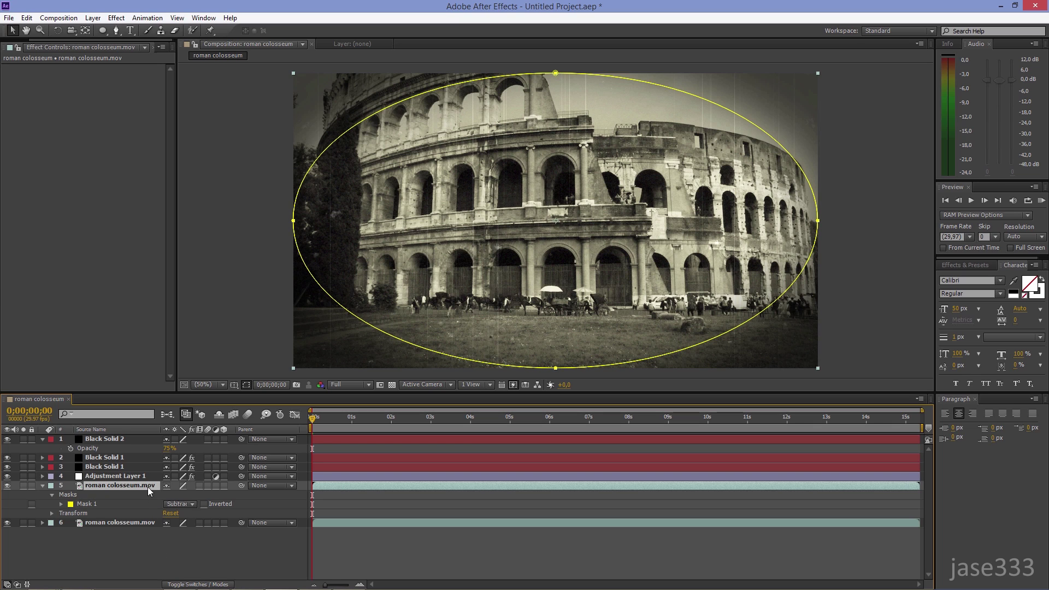
Step: Feather the footage copy's mask by 250 pixels
key("f")
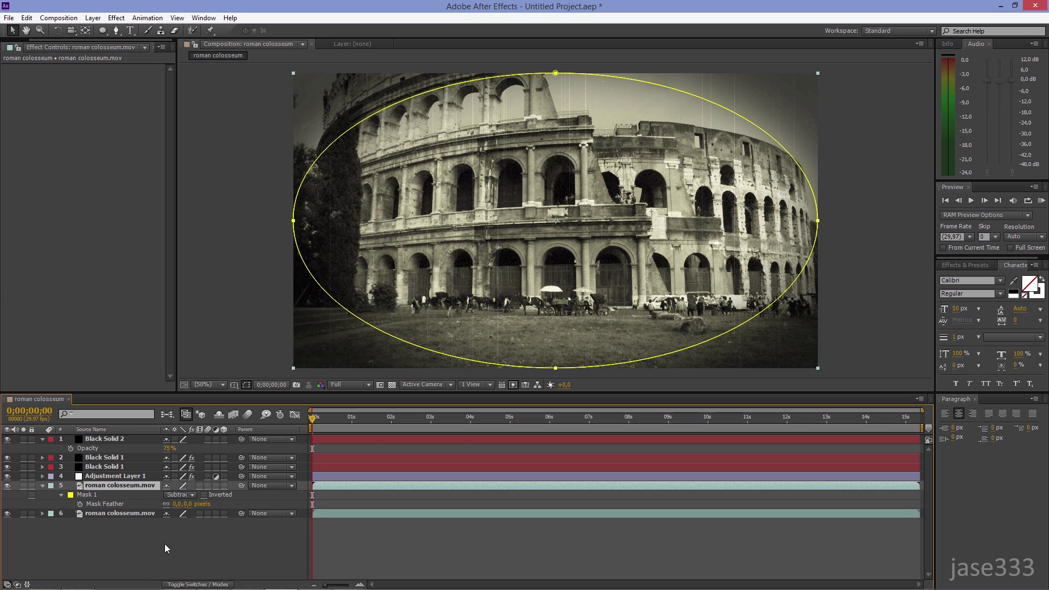
left_click(176, 503)
type("250")
key("Return")
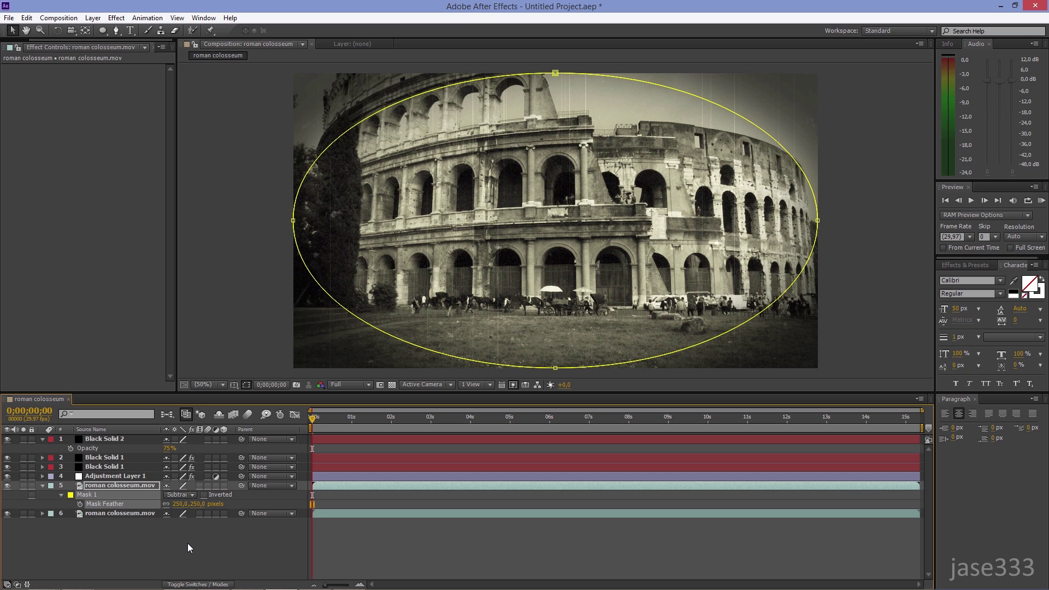
Step: Apply Fast Blur with Blurriness 5 to the masked colosseum copy
left_click(117, 21)
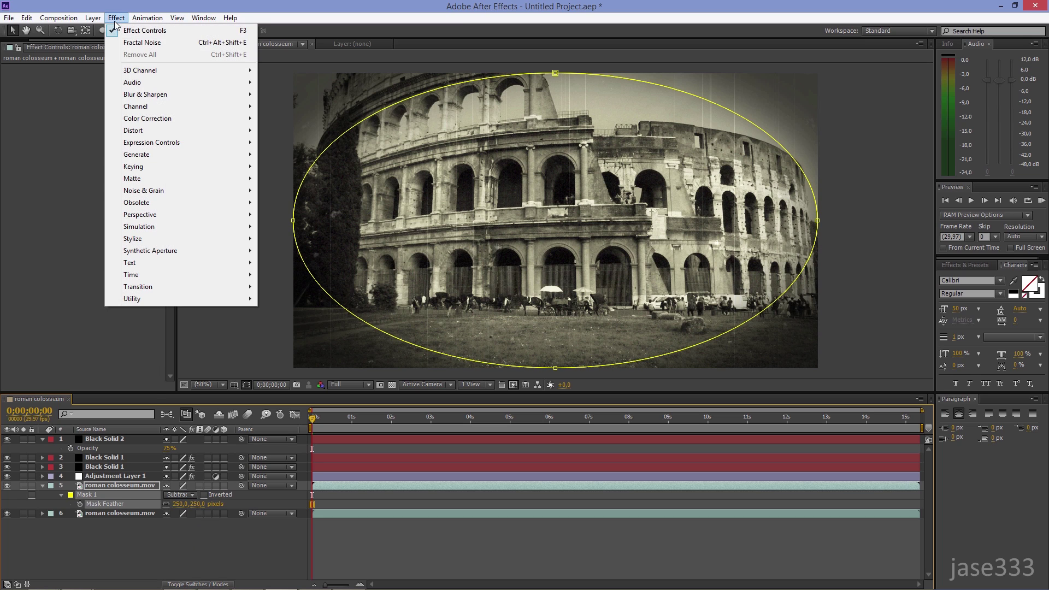
mouse_move(207, 97)
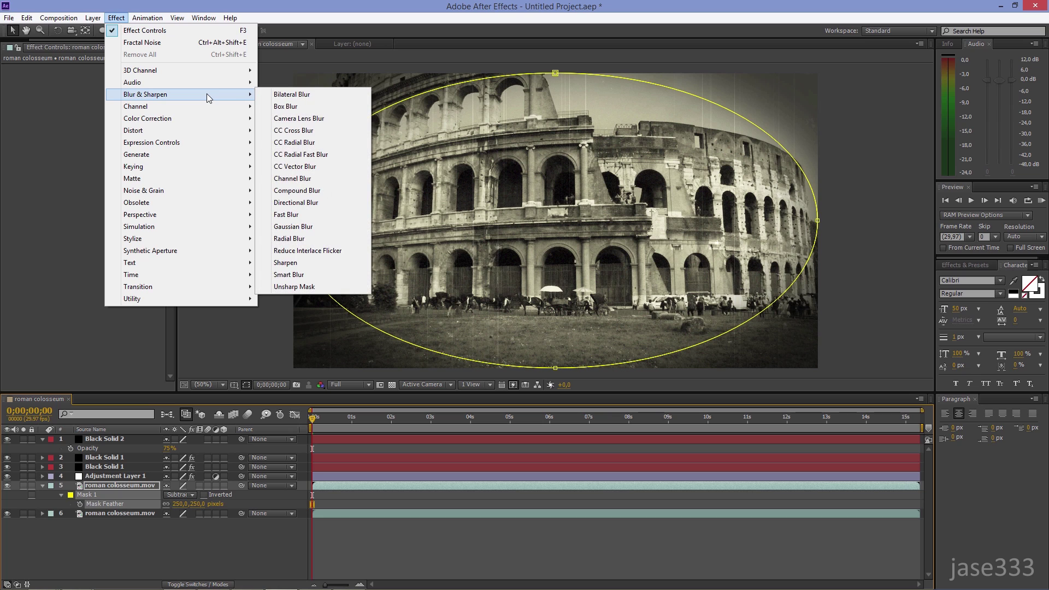
left_click(333, 218)
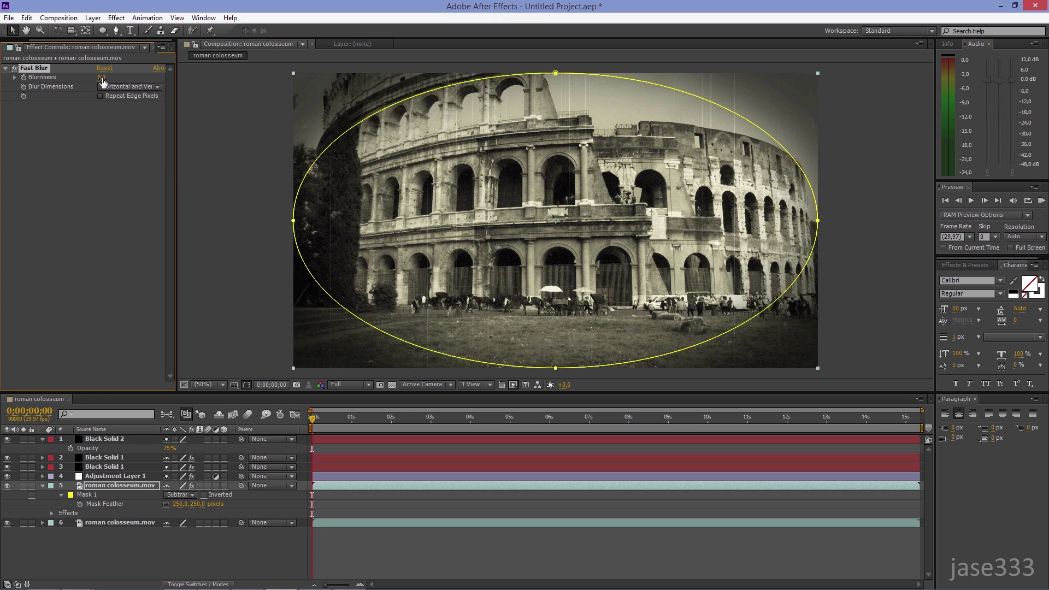
left_click(102, 77)
key("Return")
Step: Play a RAM preview of the old-film colosseum composition
left_click(1041, 201)
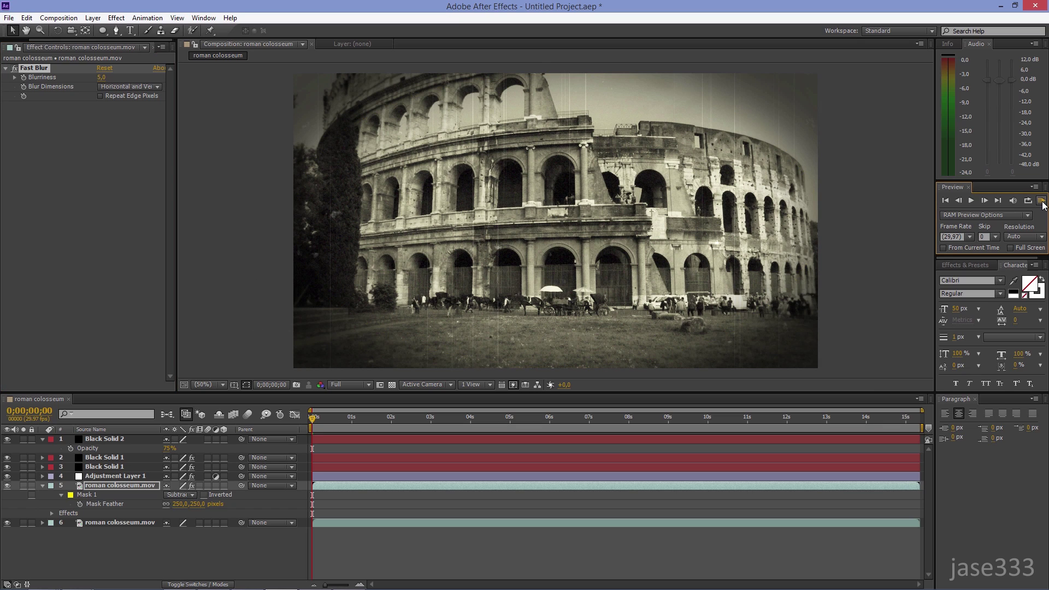